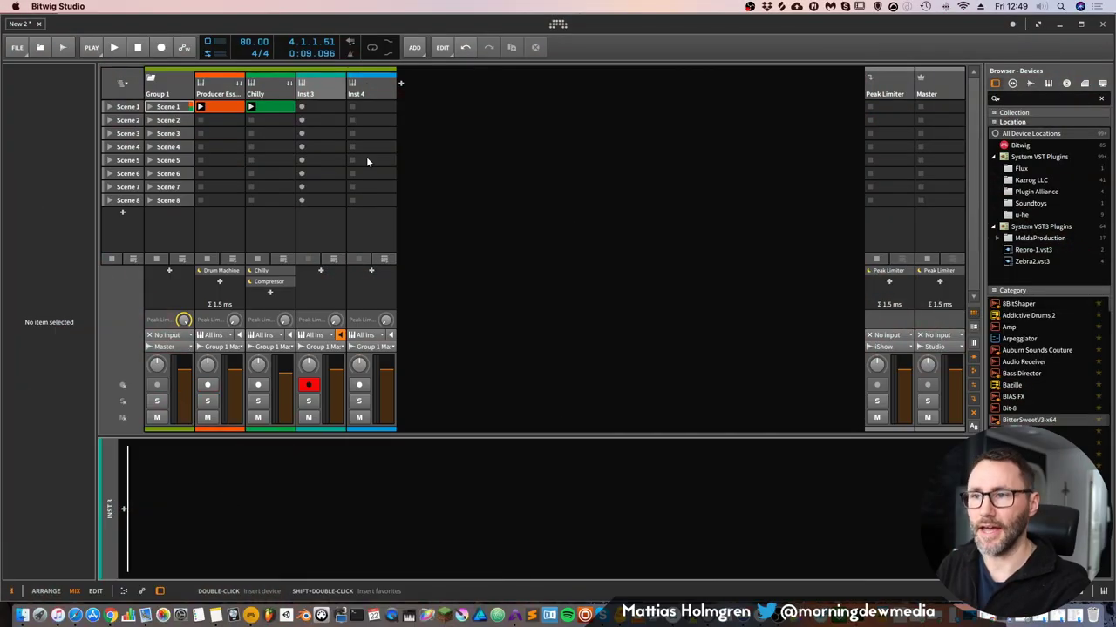
Insert the Sampler instrument from the Synths collection on the Inst 3 track.
{"action": "left_click", "coordinate": [124, 510]}
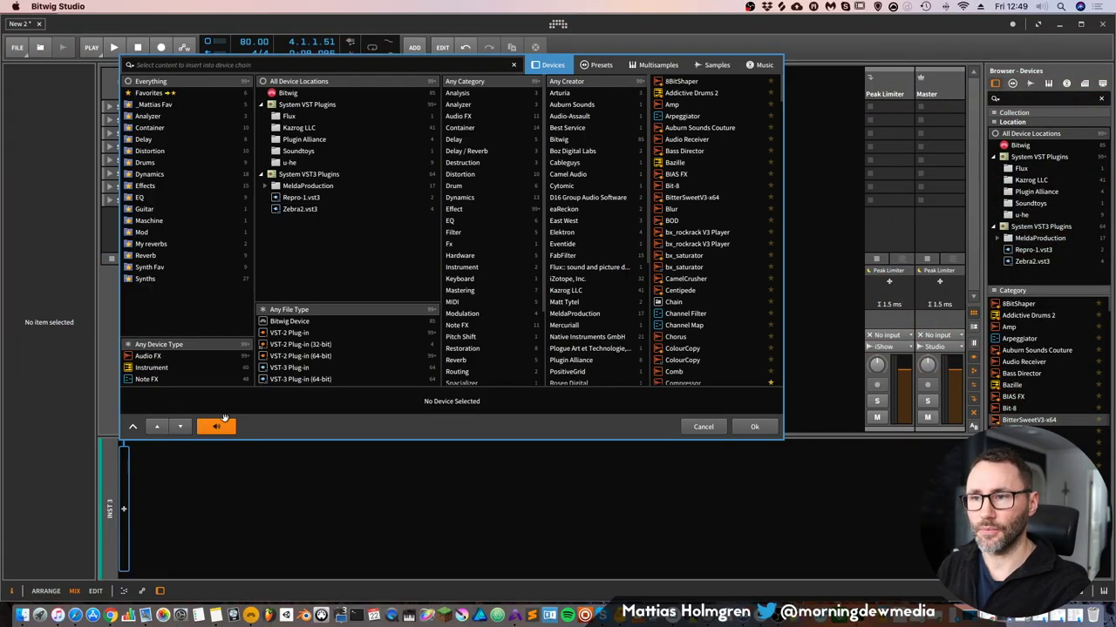
{"action": "left_click", "coordinate": [174, 280]}
{"action": "left_click", "coordinate": [685, 326]}
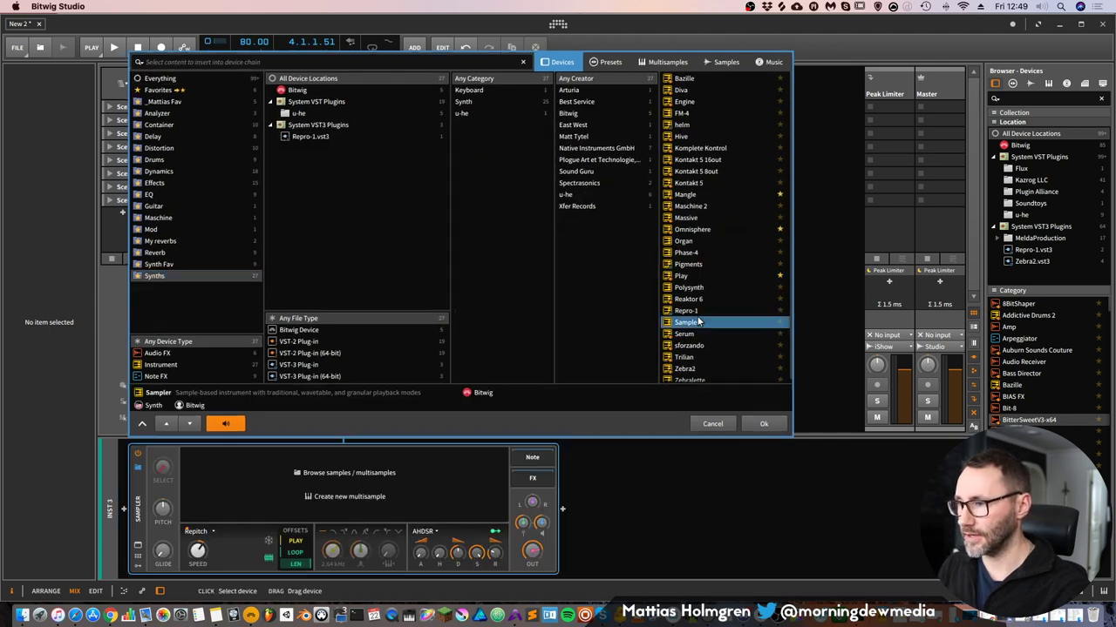
{"action": "left_click", "coordinate": [763, 424]}
Switch to Finder, preview gong_loop_01.wav from the Gong folder of Found Sounds Pack #1, and load it into the Sampler.
{"action": "key", "text": "super+Tab"}
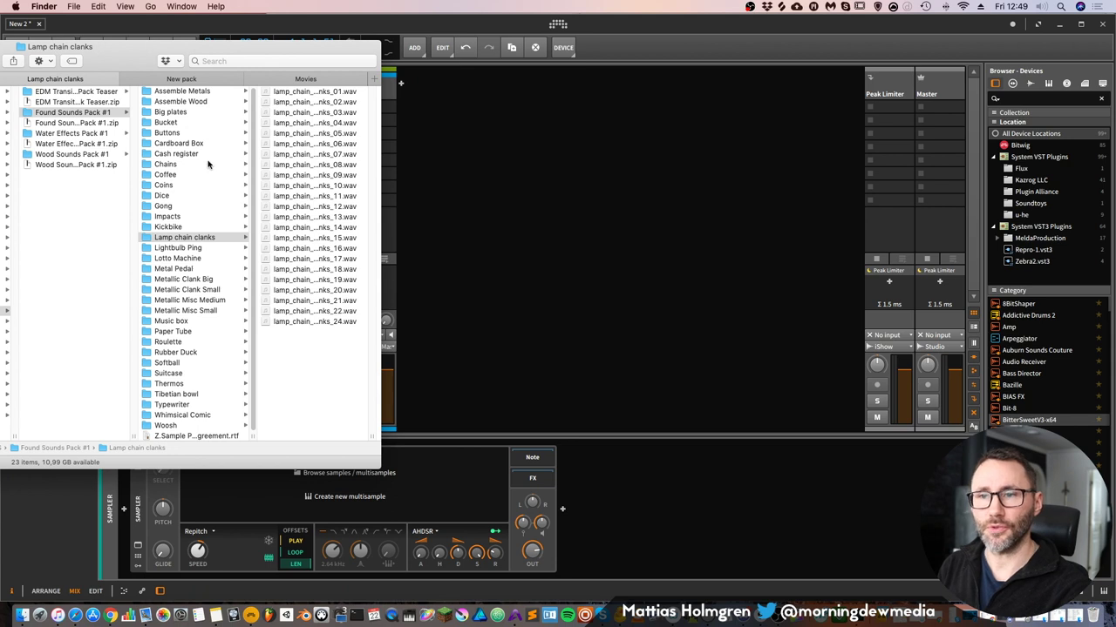
{"action": "left_click", "coordinate": [186, 205]}
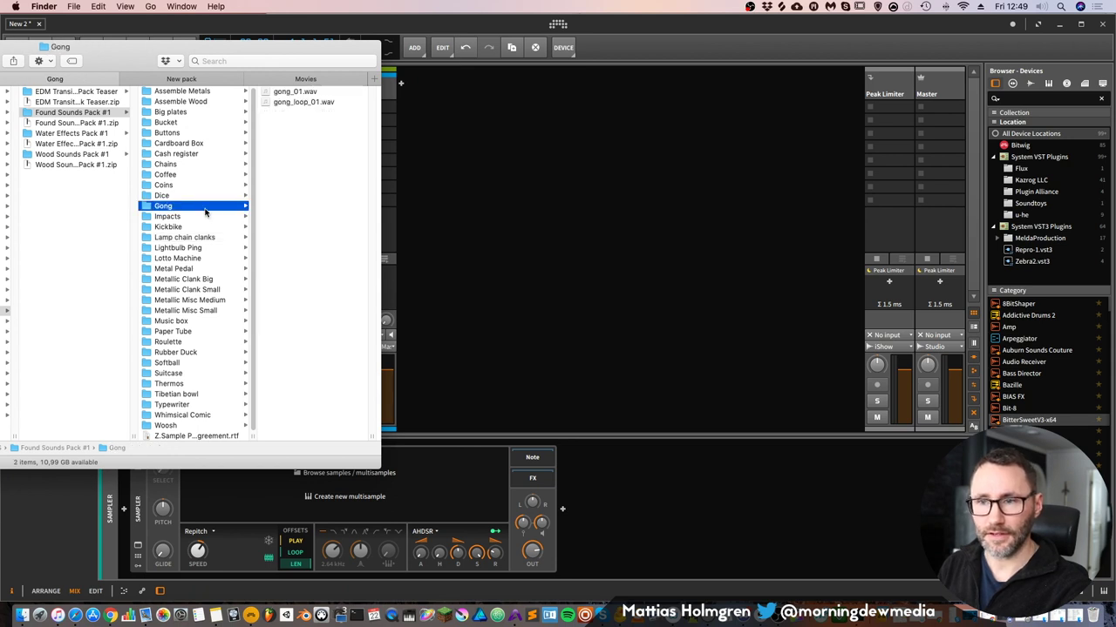
{"action": "left_click", "coordinate": [301, 105]}
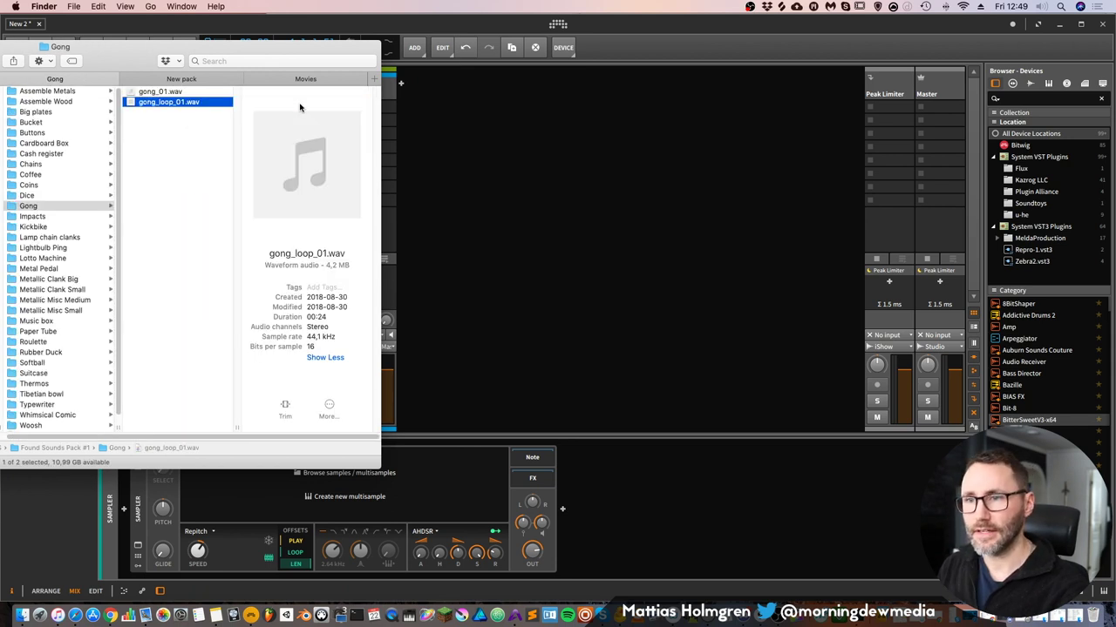
{"action": "key", "text": "space"}
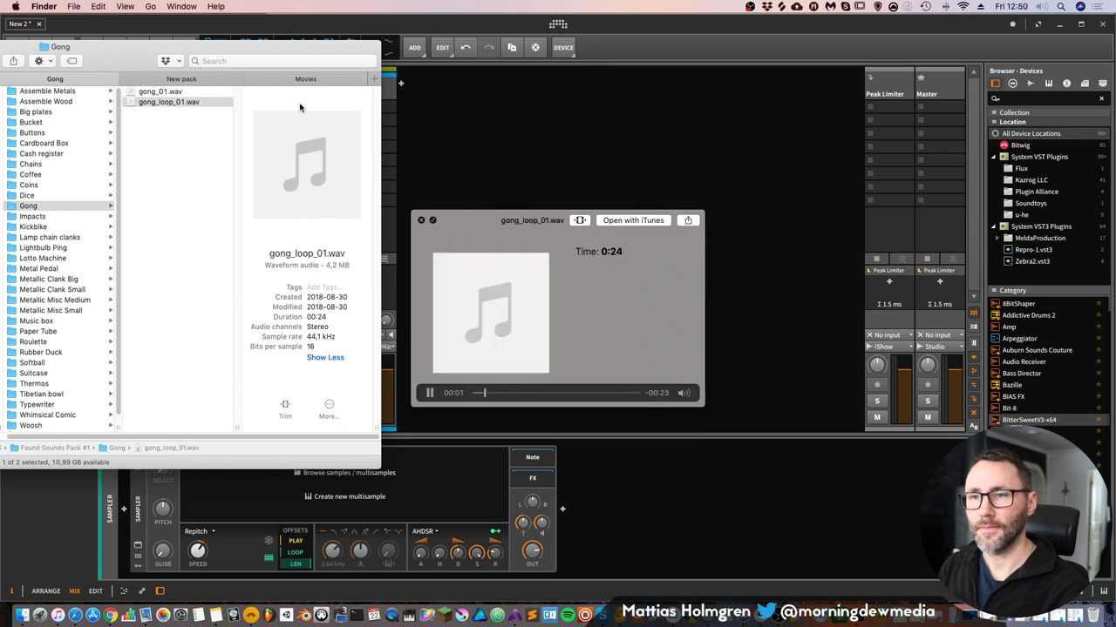
{"action": "key", "text": "space"}
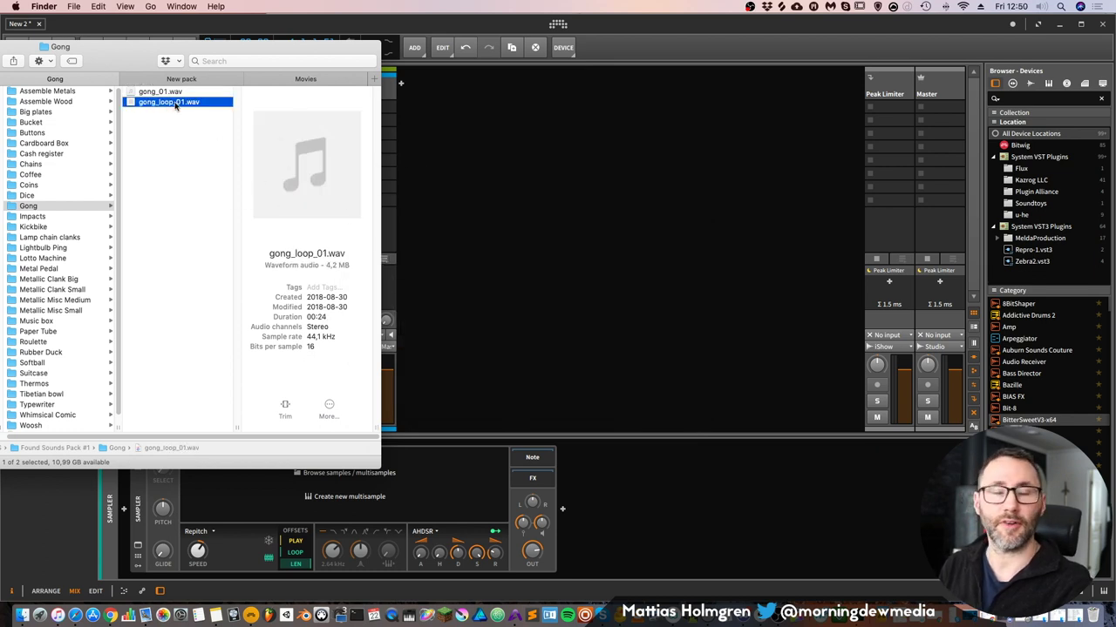
{"action": "left_click_drag", "start_coordinate": [177, 105], "coordinate": [379, 510]}
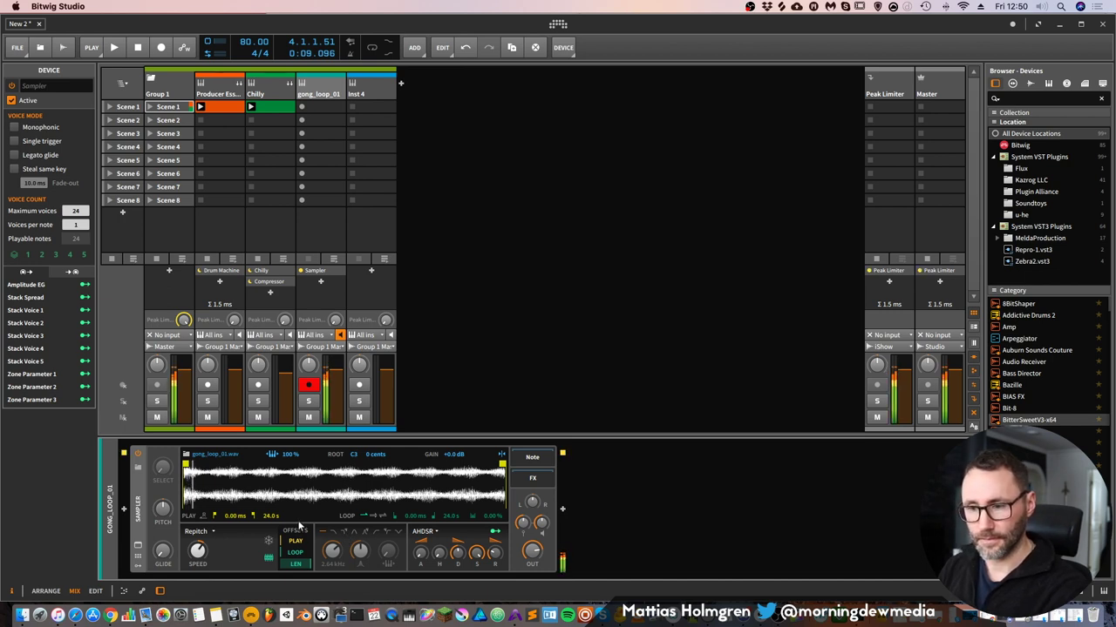
Adjust the attack and decay times of the Sampler's AHDSR amplitude envelope.
{"action": "left_click_drag", "start_coordinate": [422, 555], "coordinate": [423, 548]}
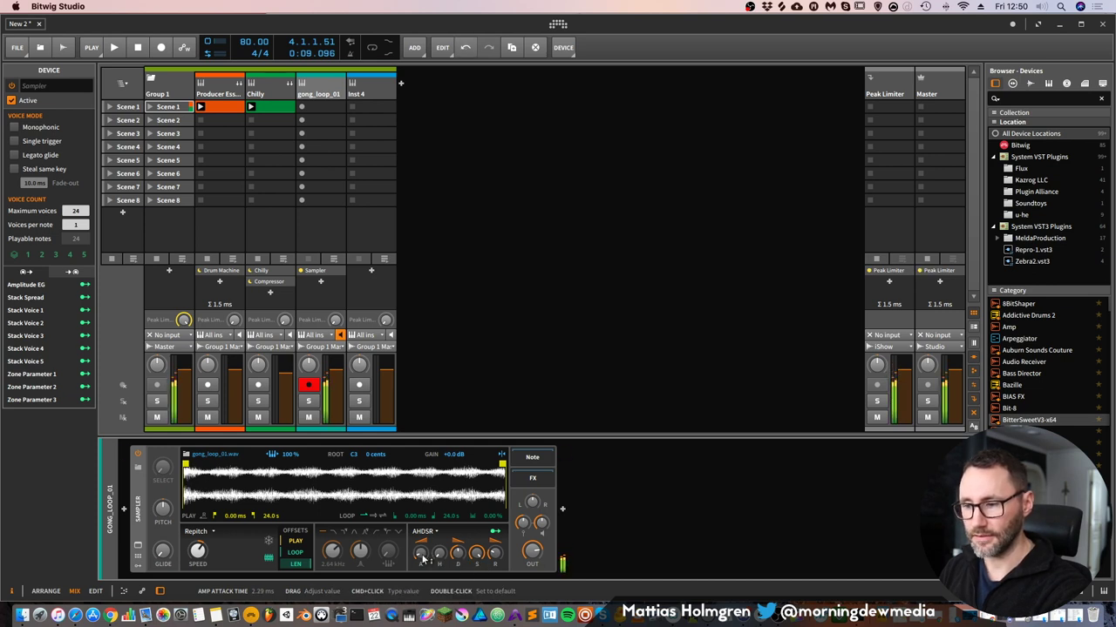
{"action": "left_click_drag", "start_coordinate": [459, 556], "coordinate": [459, 534]}
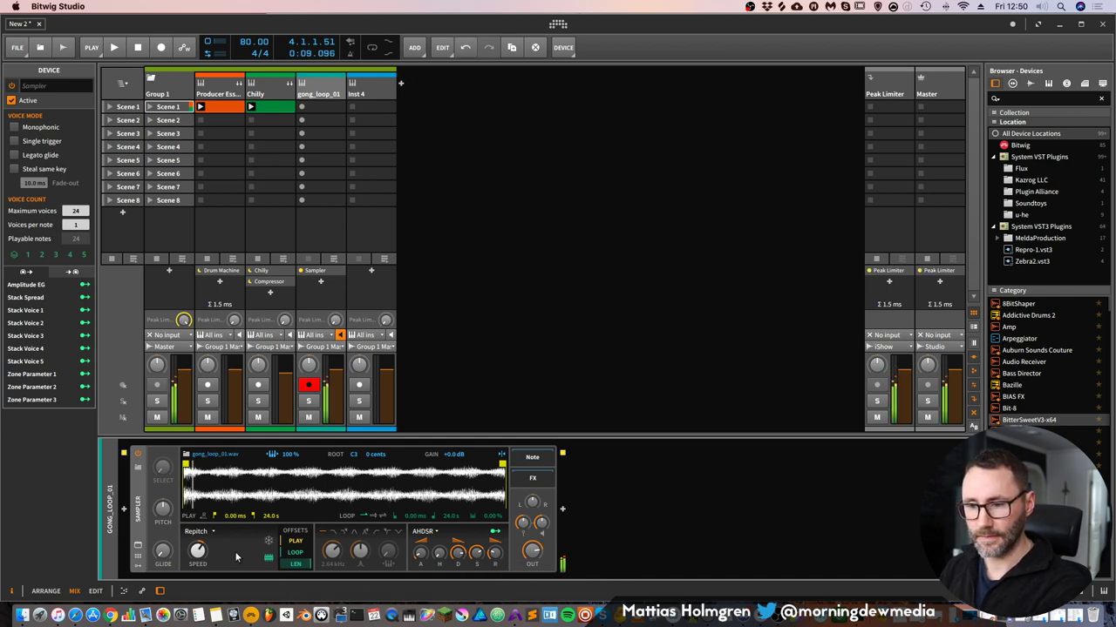
Switch the Sampler's playback mode to Cycles and adjust its speed and formant.
{"action": "left_click", "coordinate": [213, 532]}
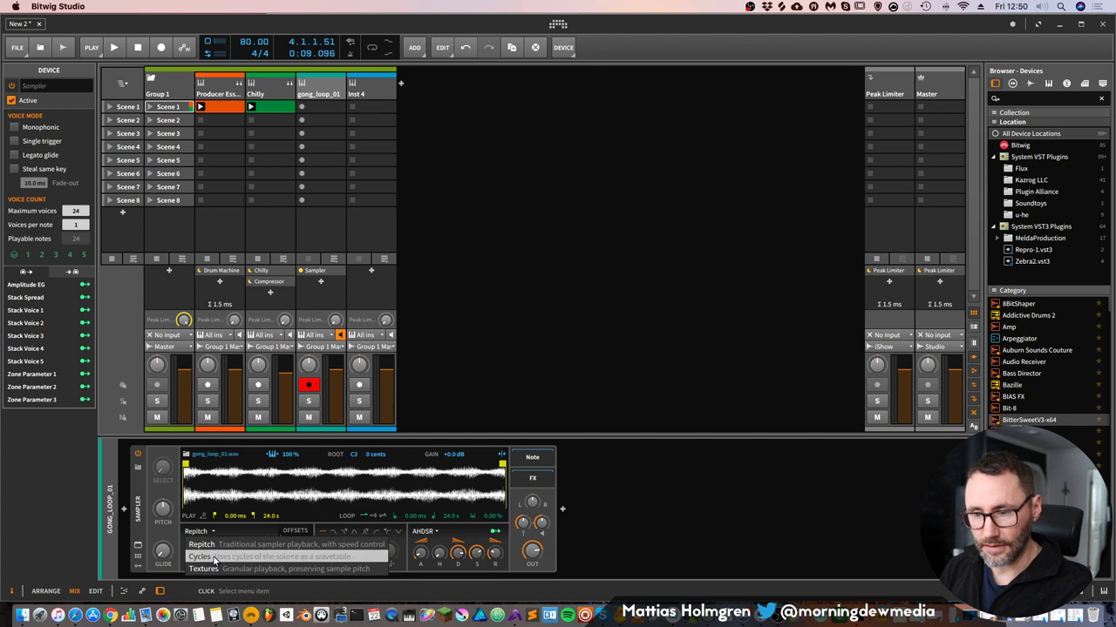
{"action": "left_click", "coordinate": [215, 559]}
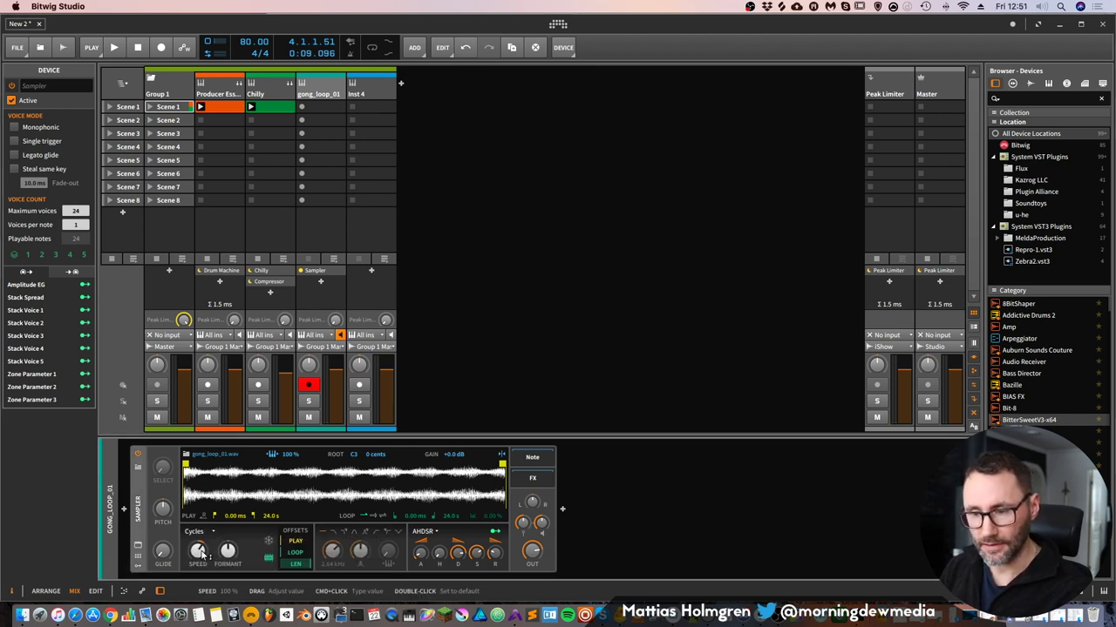
{"action": "mouse_move", "coordinate": [202, 554]}
{"action": "left_mouse_down"}
{"action": "mouse_move", "coordinate": [197, 566]}
{"action": "mouse_move", "coordinate": [200, 552]}
{"action": "left_mouse_up"}
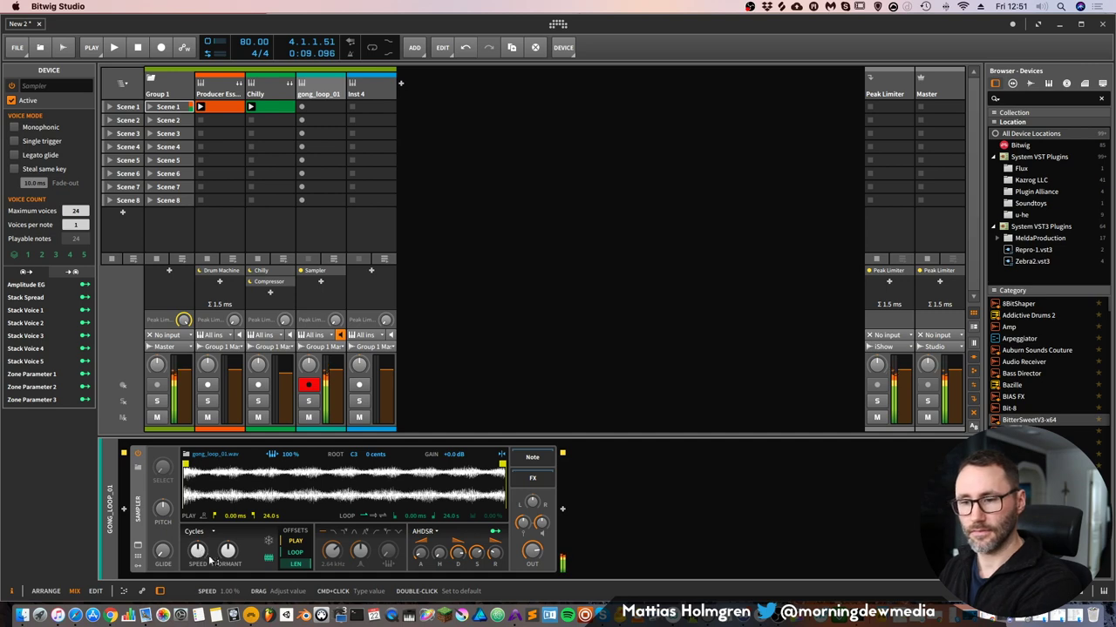
{"action": "mouse_move", "coordinate": [227, 559]}
{"action": "left_mouse_down"}
{"action": "mouse_move", "coordinate": [226, 512]}
{"action": "mouse_move", "coordinate": [227, 545]}
{"action": "left_mouse_up"}
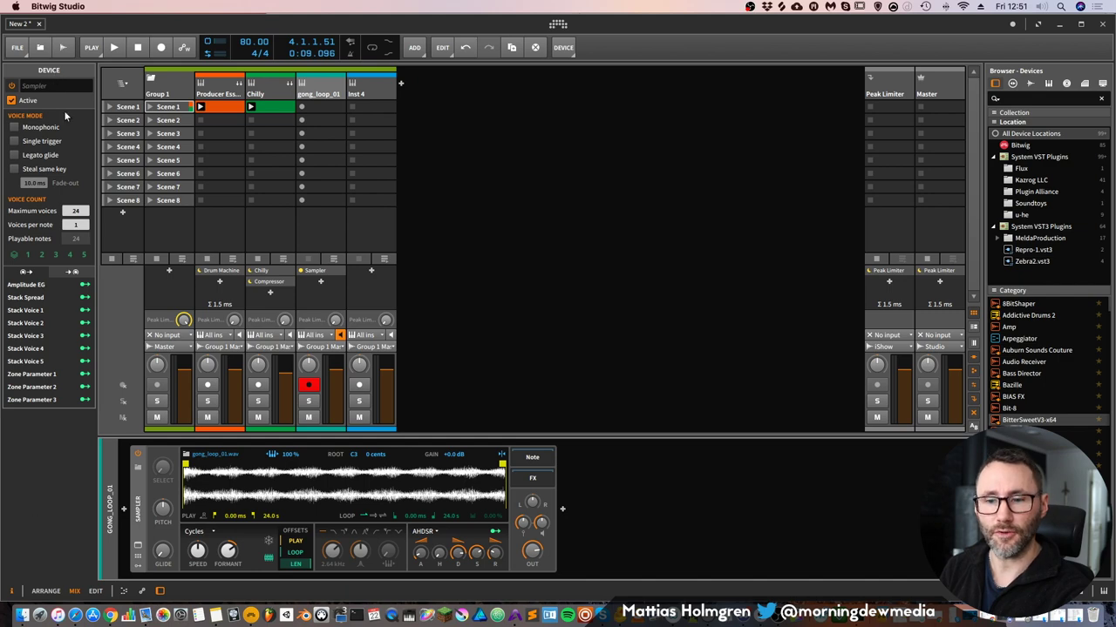
Set the Sampler to 2 voices per note and modulate its pan with Stack Spread by about 1.13.
{"action": "left_click_drag", "start_coordinate": [76, 228], "coordinate": [77, 224]}
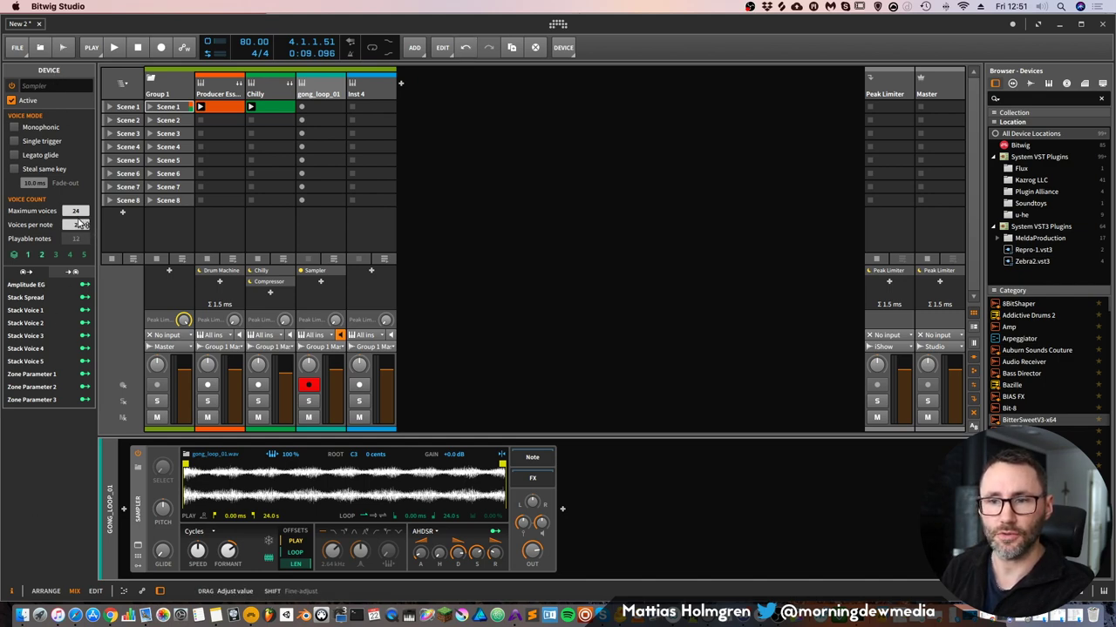
{"action": "left_click", "coordinate": [16, 258]}
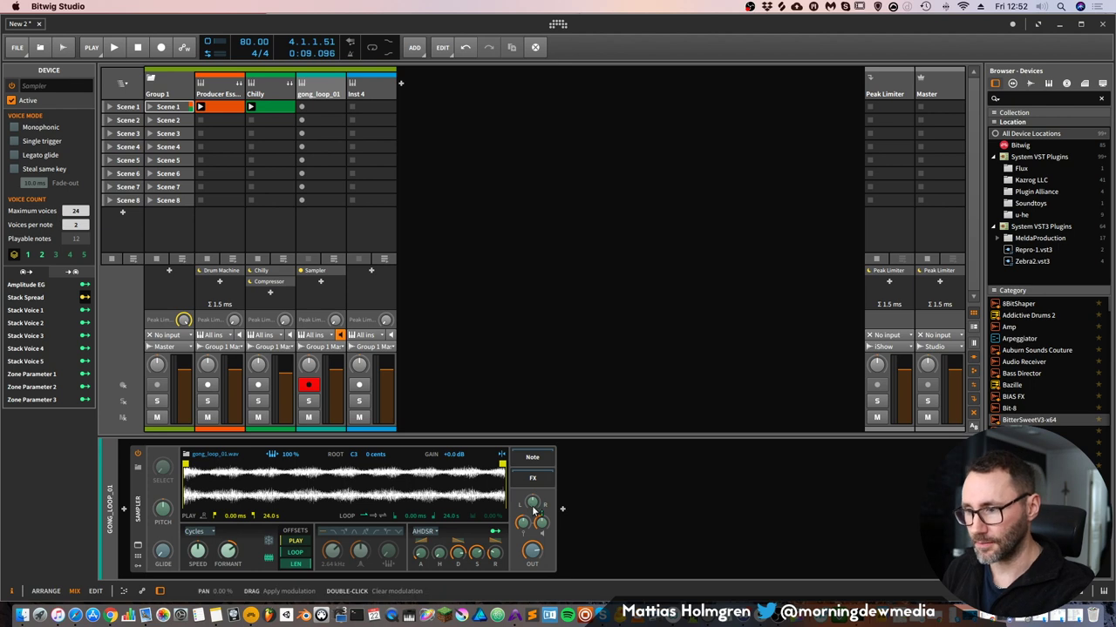
{"action": "left_click_drag", "start_coordinate": [534, 508], "coordinate": [534, 492]}
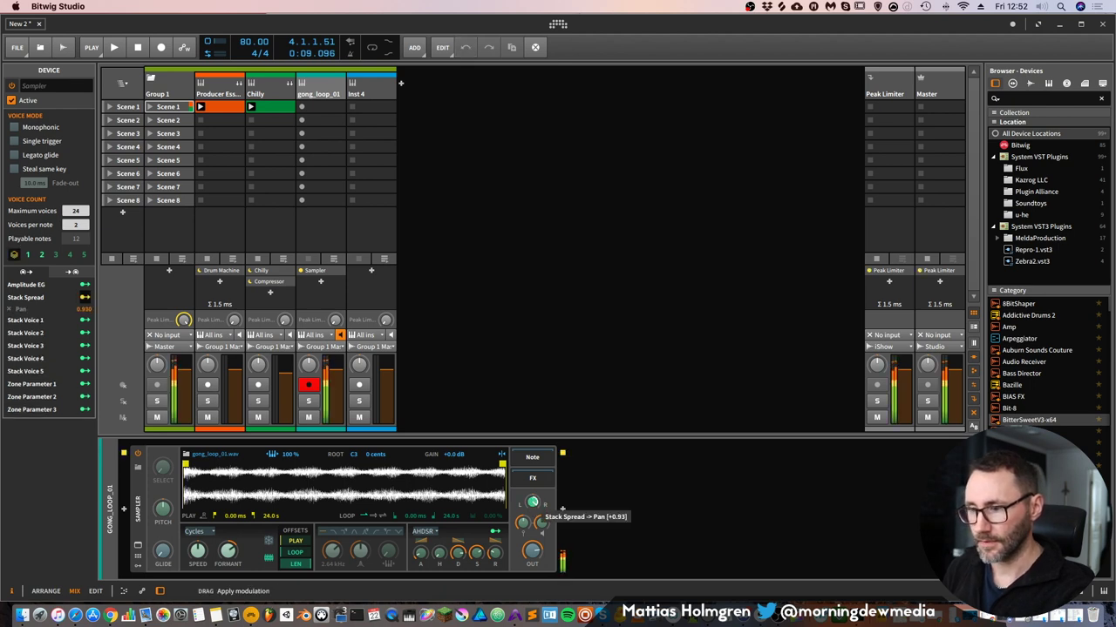
{"action": "left_click", "coordinate": [21, 262]}
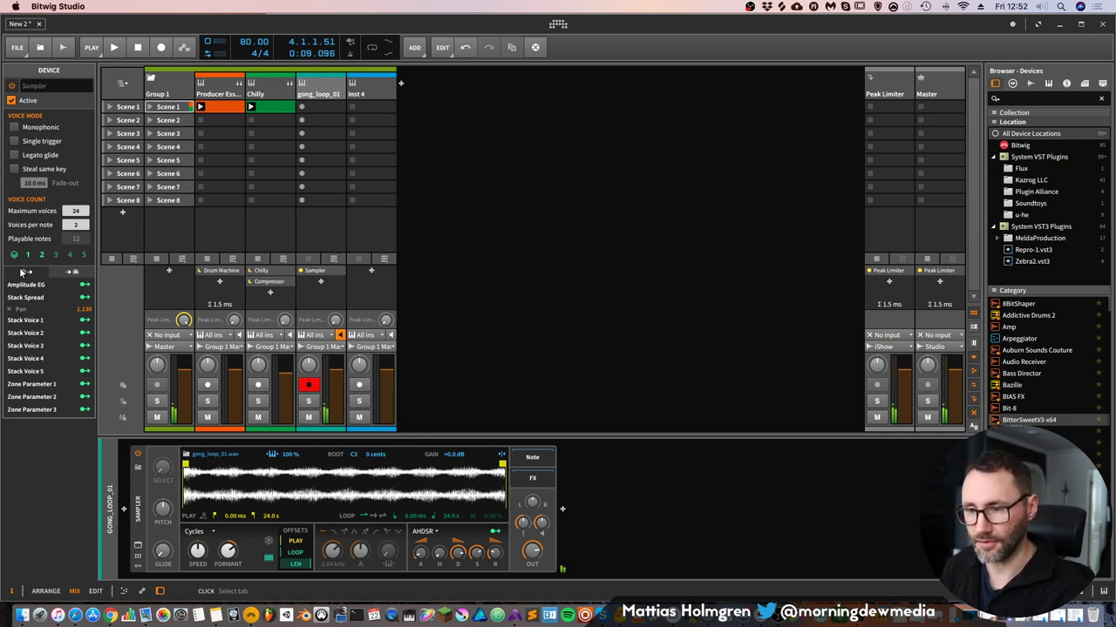
Set the Sampler's gain to about -2.5 dB and adjust the decay and sustain of its amplitude envelope.
{"action": "left_click_drag", "start_coordinate": [543, 526], "coordinate": [540, 523]}
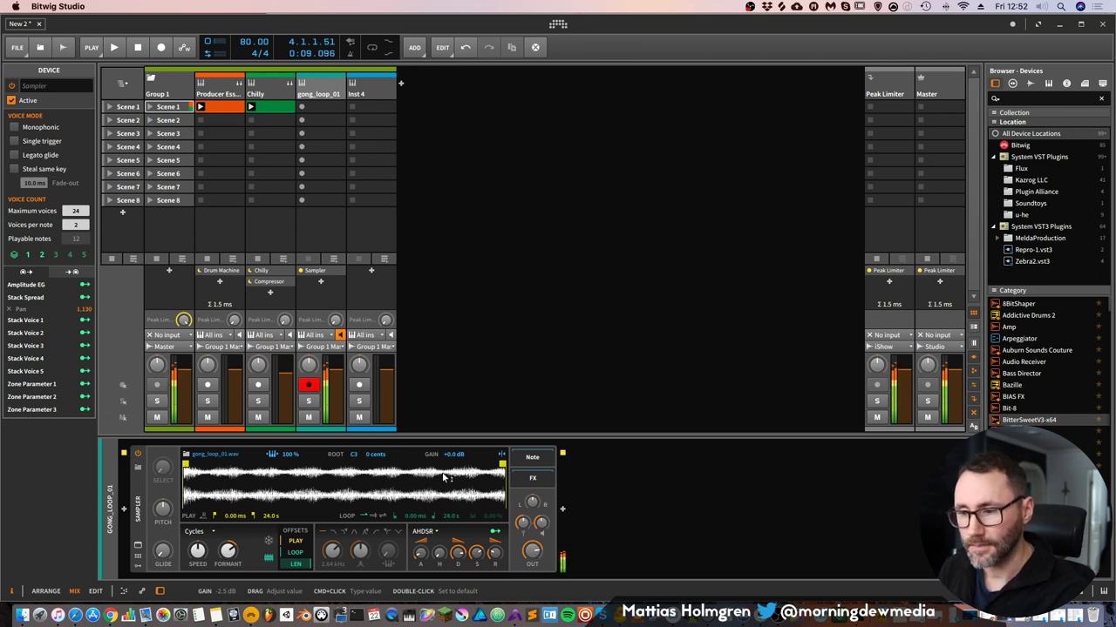
{"action": "left_click_drag", "start_coordinate": [562, 560], "coordinate": [562, 558]}
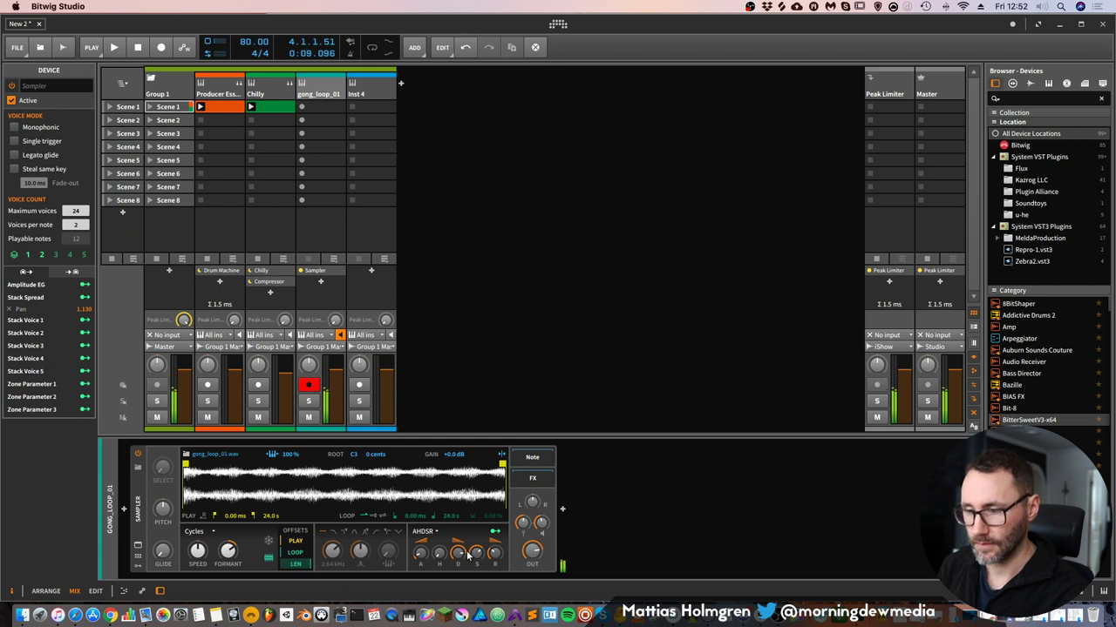
{"action": "left_click_drag", "start_coordinate": [458, 554], "coordinate": [457, 555]}
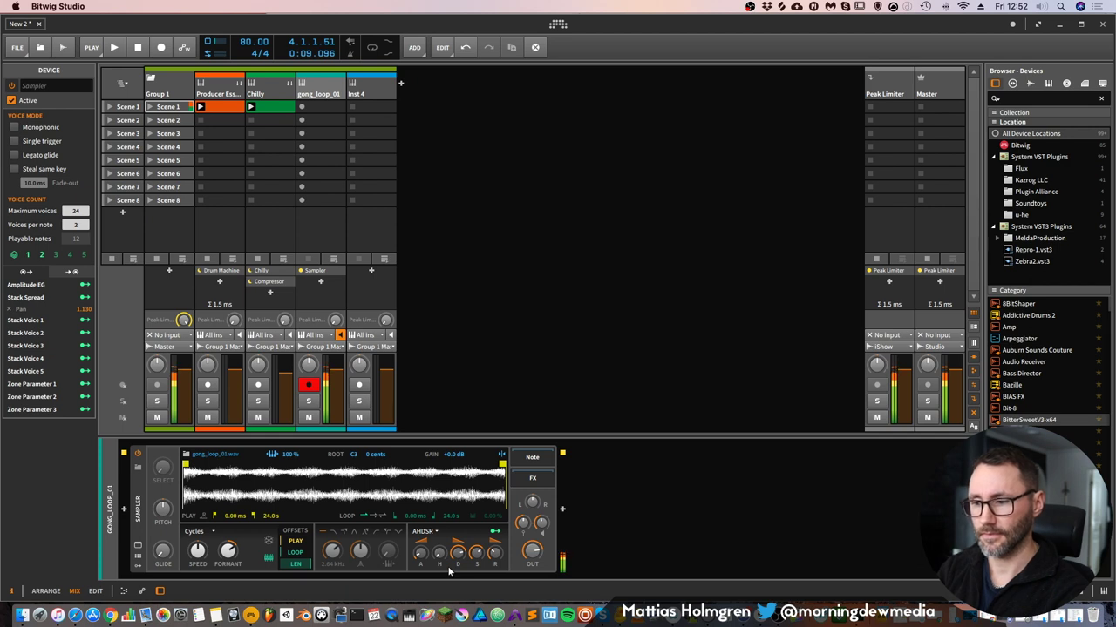
{"action": "left_click_drag", "start_coordinate": [476, 553], "coordinate": [476, 563]}
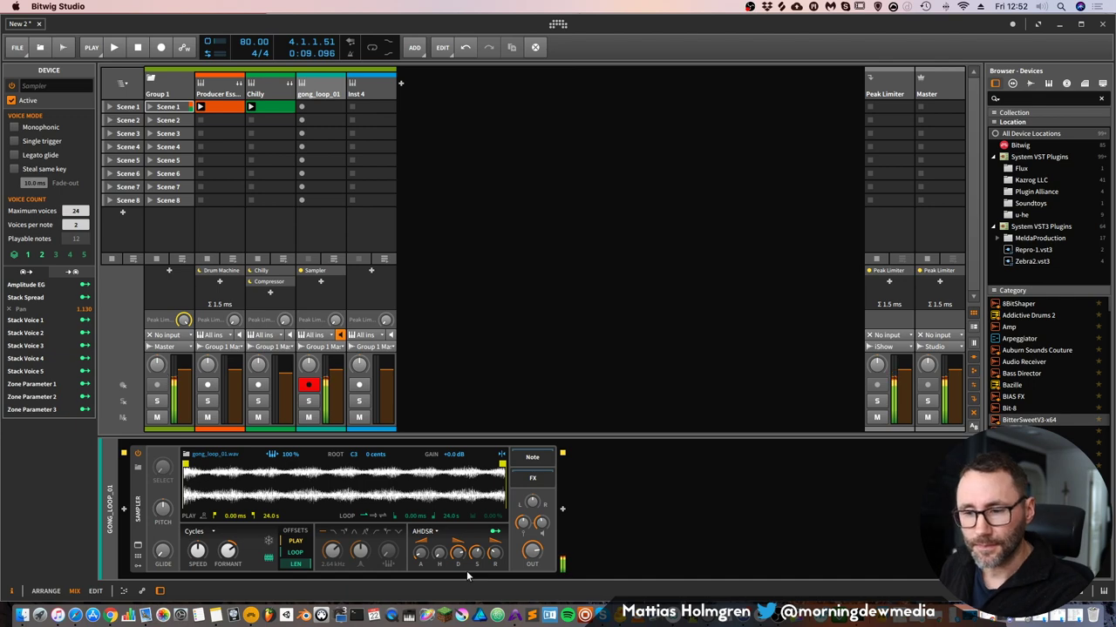
Show the Sampler's modulator slots and insert a Classic LFO in the first one.
{"action": "left_click", "coordinate": [137, 466]}
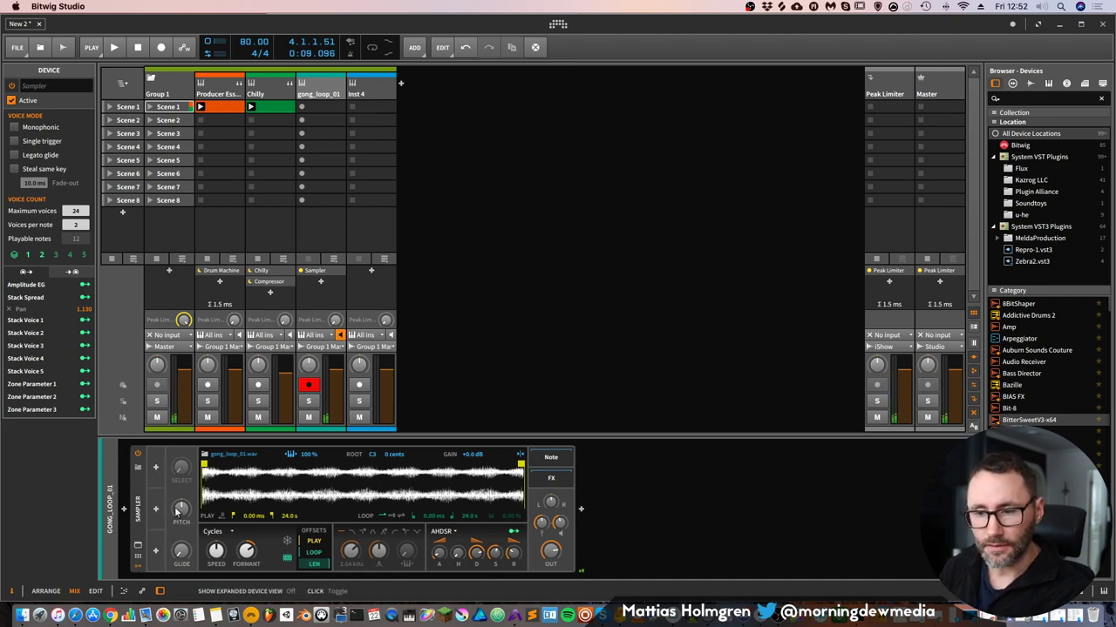
{"action": "left_click", "coordinate": [158, 464]}
{"action": "left_click", "coordinate": [710, 175]}
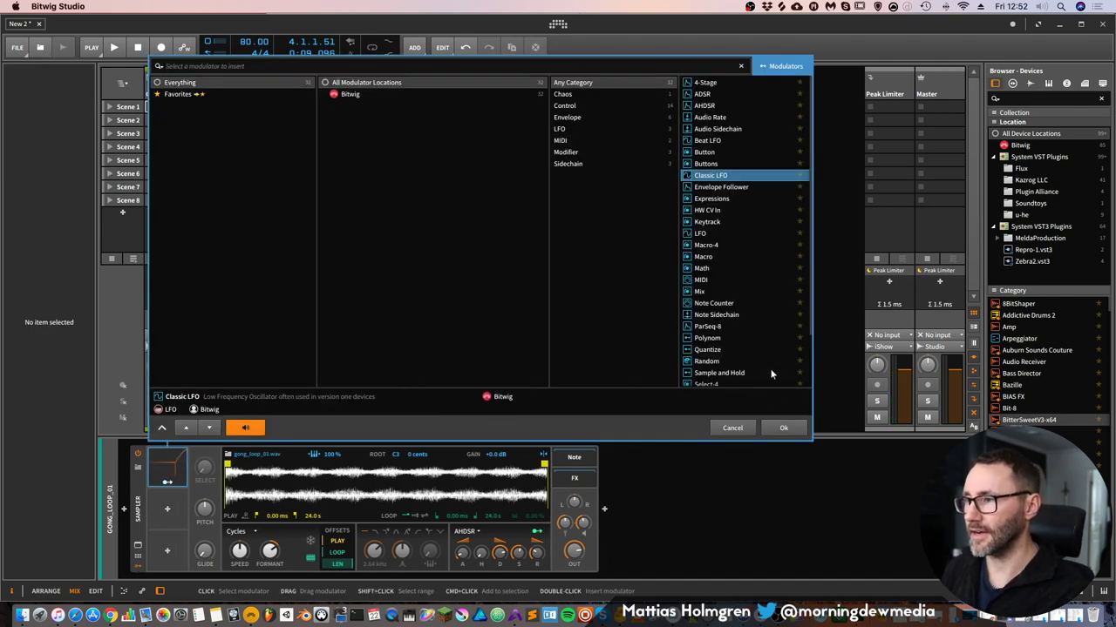
{"action": "left_click", "coordinate": [783, 428]}
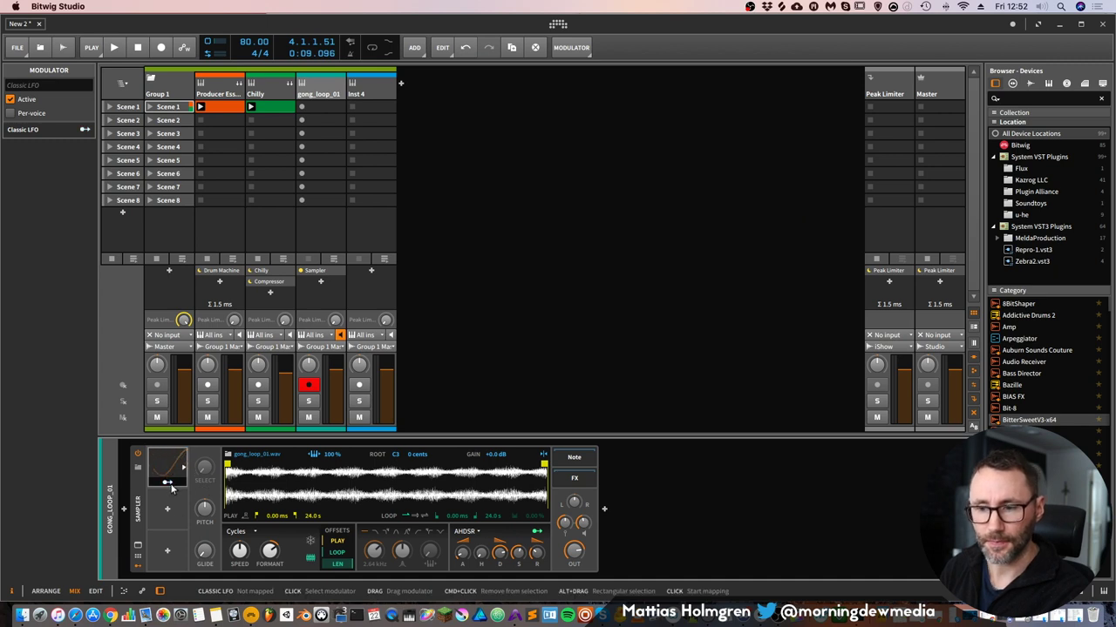
Map the Classic LFO to the Sampler's formant with a modulation amount of about 4.08.
{"action": "left_click", "coordinate": [168, 482]}
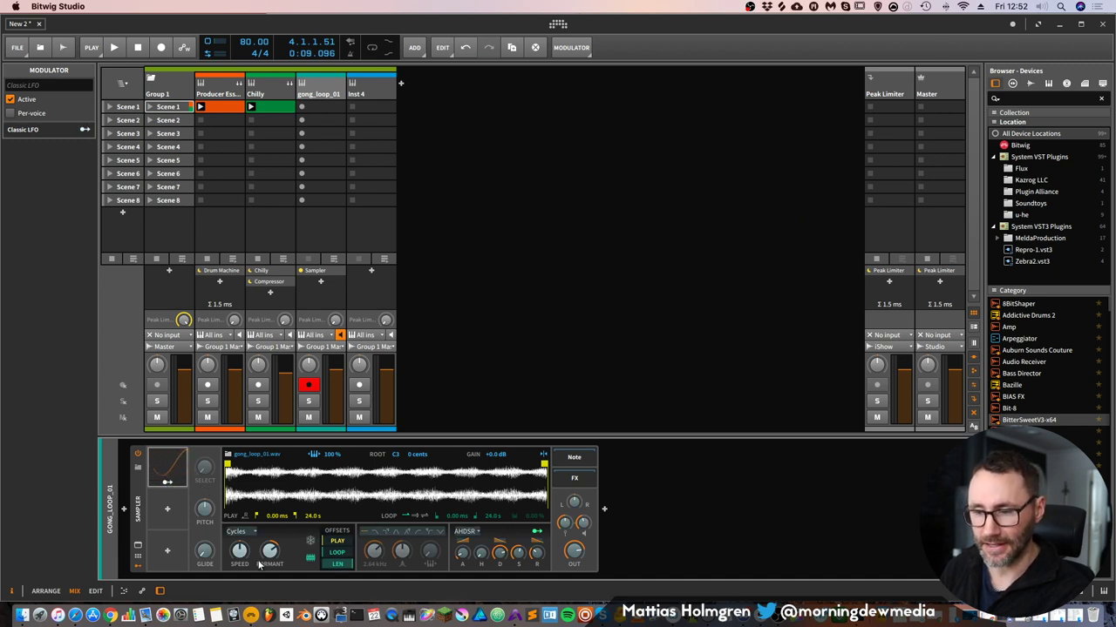
{"action": "left_click_drag", "start_coordinate": [270, 551], "coordinate": [270, 536]}
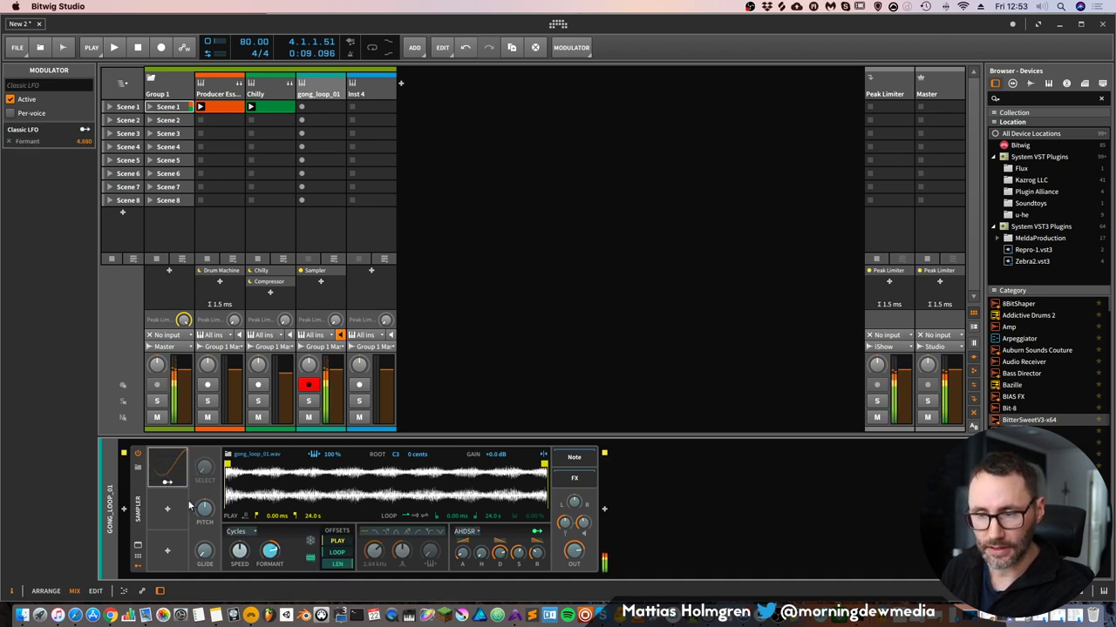
{"action": "left_click", "coordinate": [171, 483]}
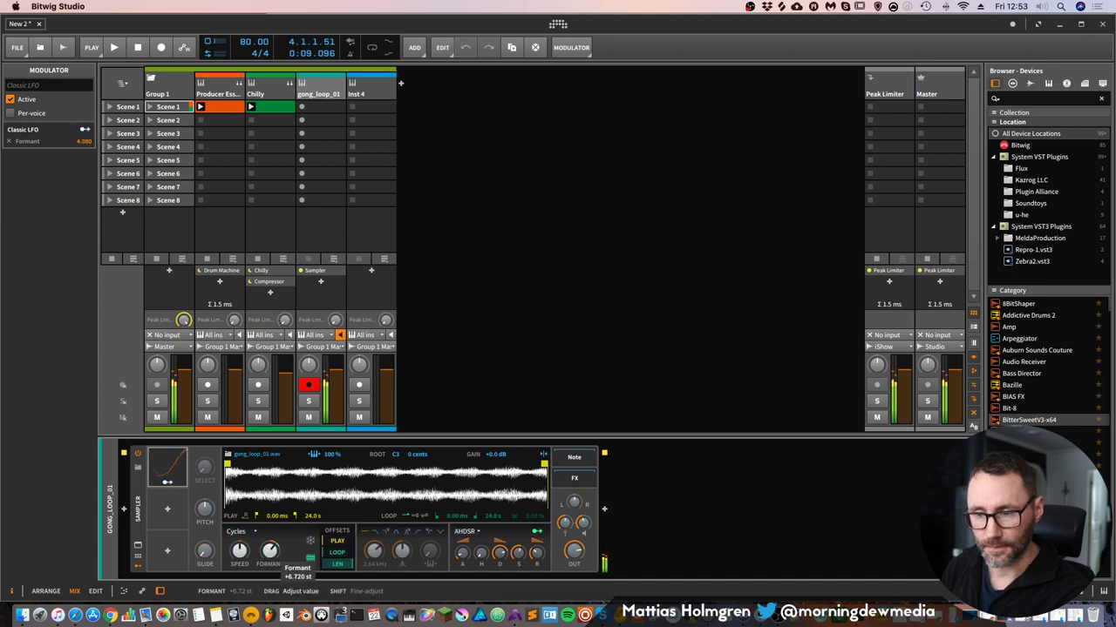
Set the Classic LFO's amount to 55 % and its rate to about 0.57 Hz after trying faster rates.
{"action": "left_click", "coordinate": [169, 465]}
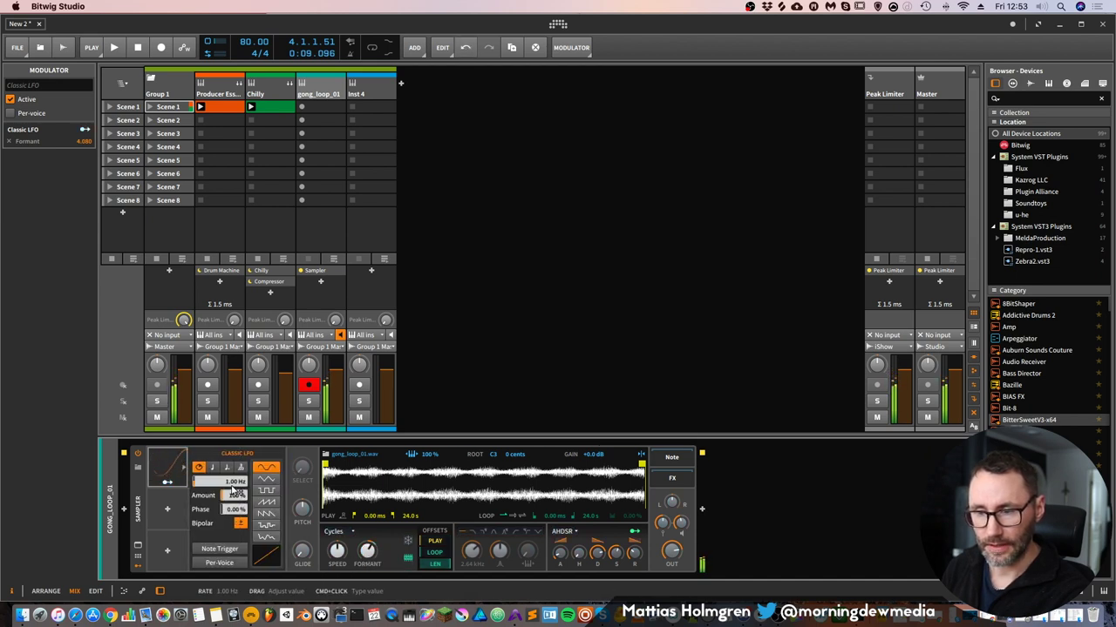
{"action": "left_click_drag", "start_coordinate": [235, 487], "coordinate": [232, 471]}
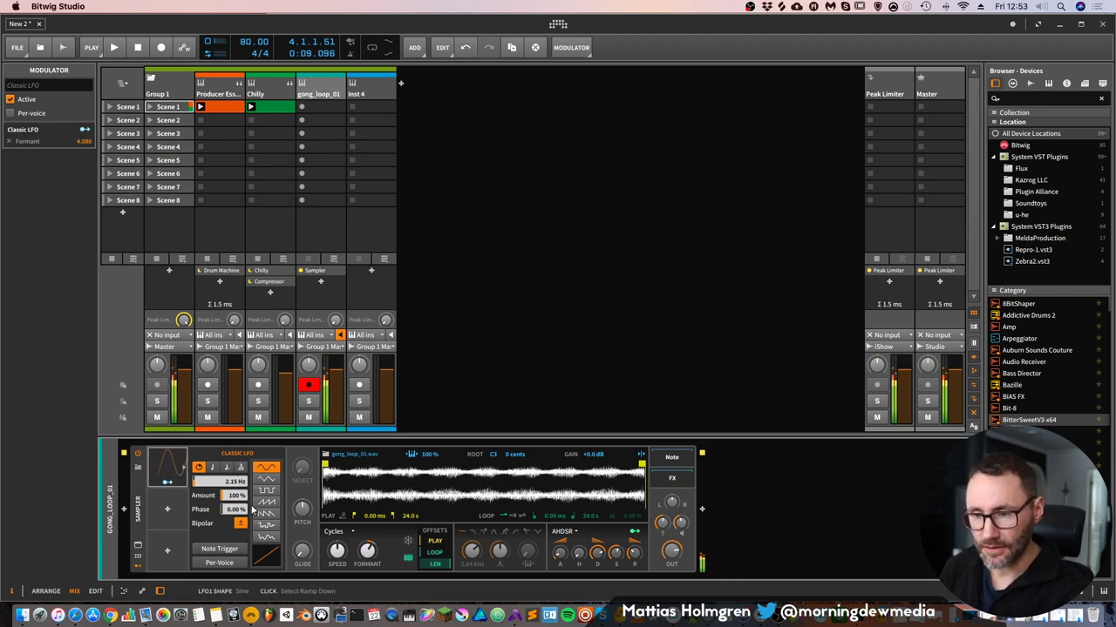
{"action": "left_click_drag", "start_coordinate": [232, 495], "coordinate": [232, 509]}
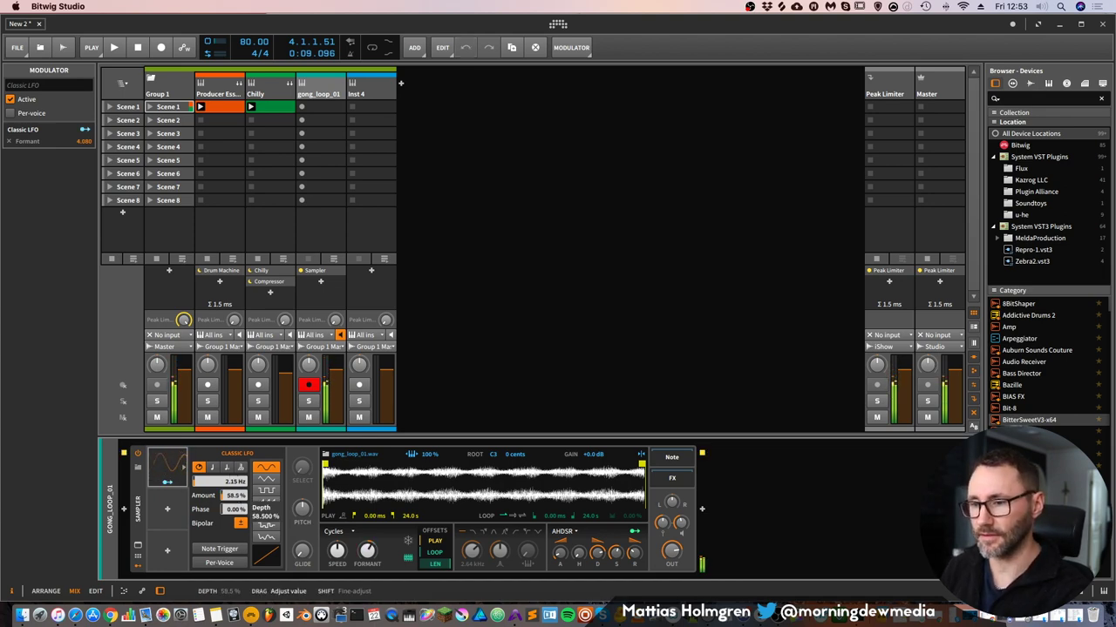
{"action": "left_click_drag", "start_coordinate": [232, 509], "coordinate": [252, 521]}
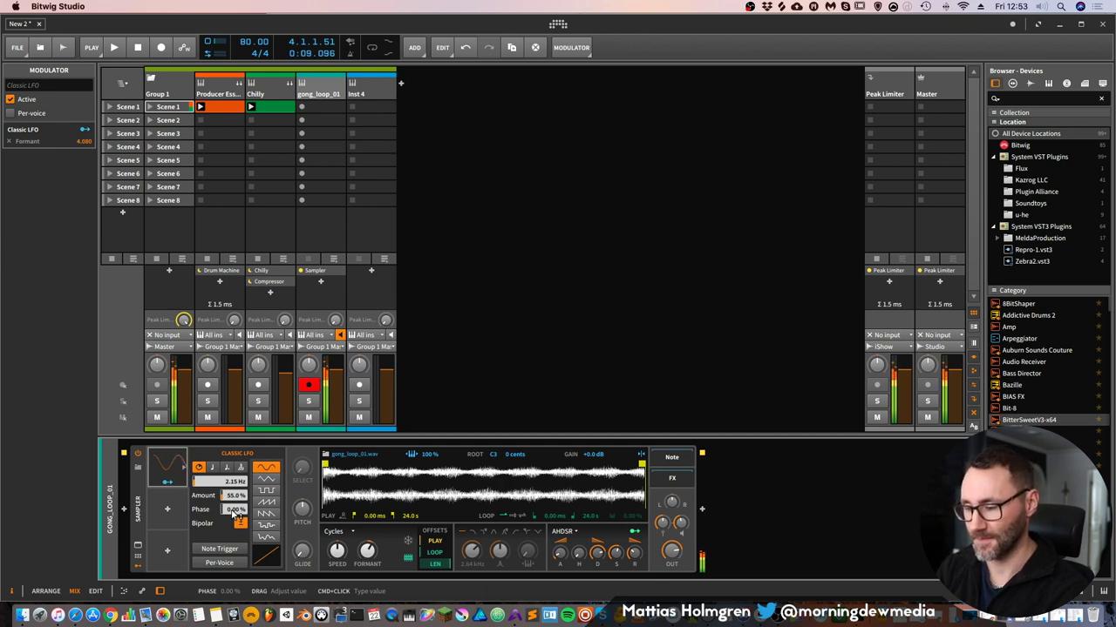
{"action": "left_click_drag", "start_coordinate": [230, 485], "coordinate": [230, 452]}
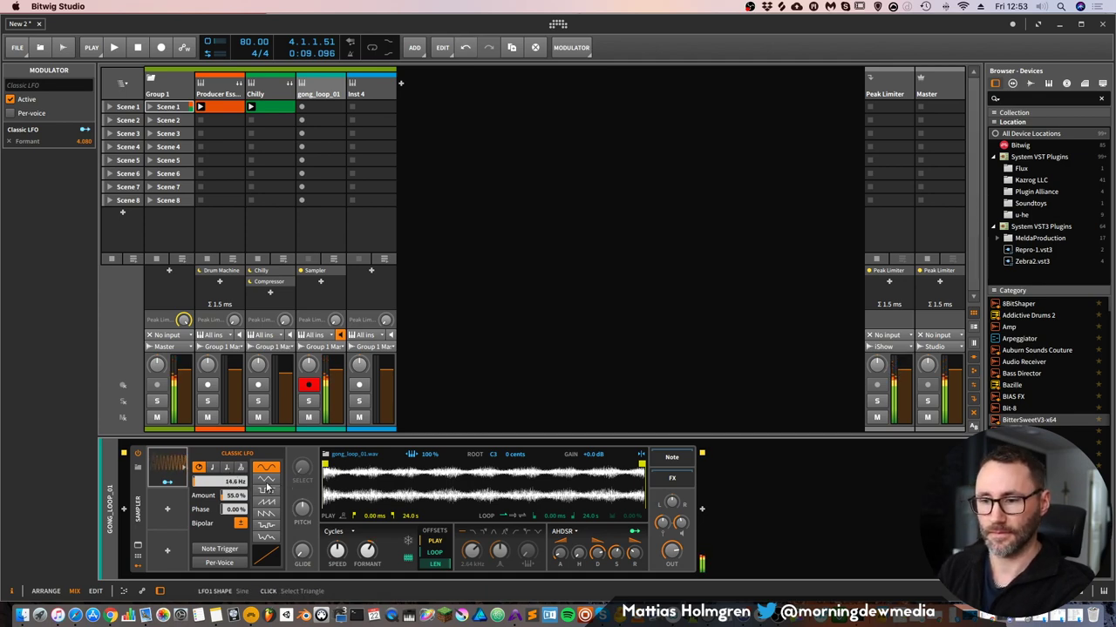
{"action": "left_click_drag", "start_coordinate": [229, 481], "coordinate": [219, 526]}
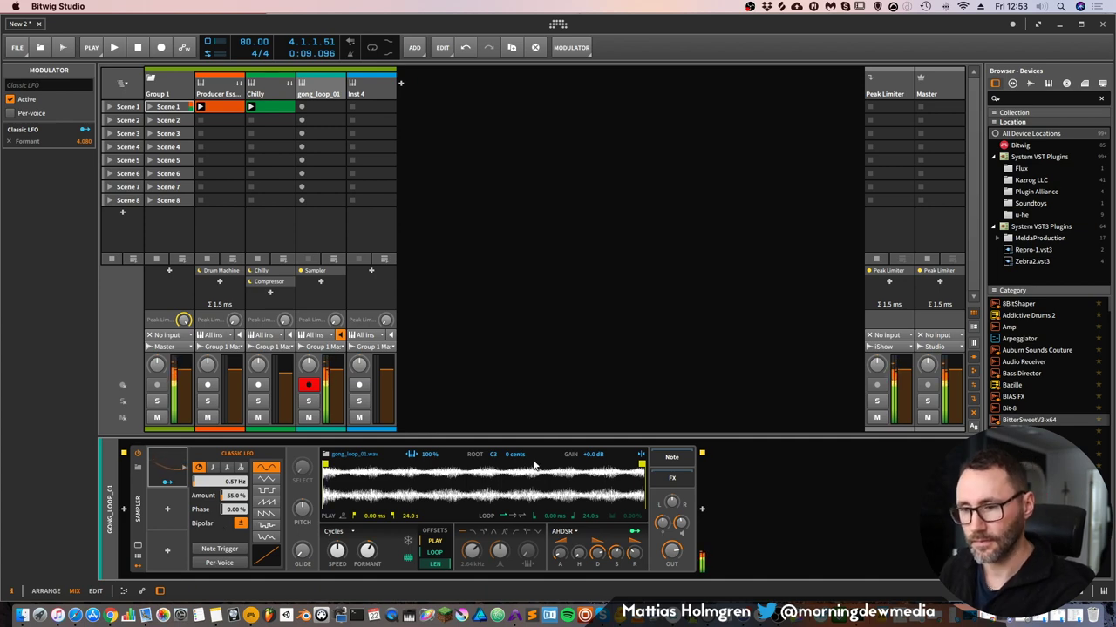
Insert a second Classic LFO on the Sampler and map it to pan with a modulation amount of 0.64.
{"action": "left_click", "coordinate": [166, 511]}
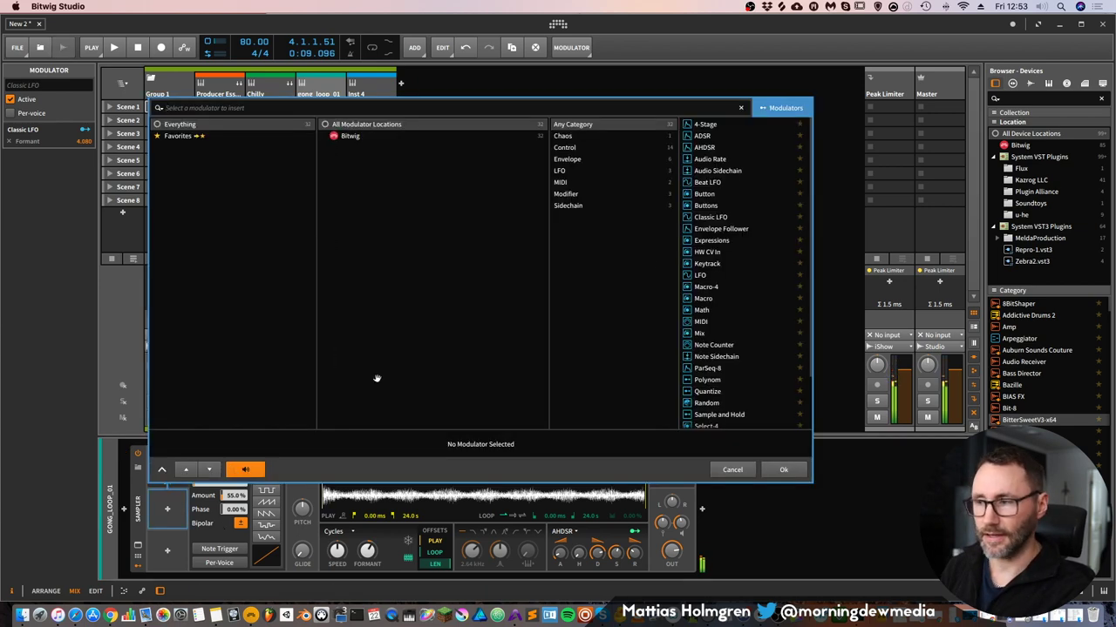
{"action": "left_click", "coordinate": [724, 220]}
{"action": "left_click", "coordinate": [781, 469]}
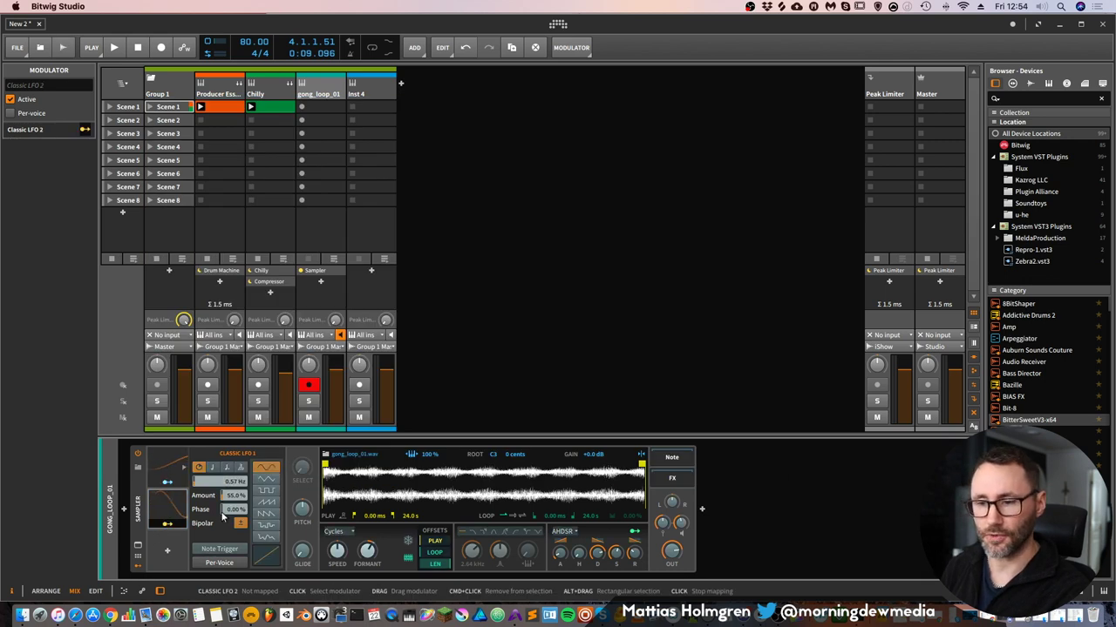
{"action": "mouse_move", "coordinate": [673, 507]}
{"action": "left_mouse_down"}
{"action": "mouse_move", "coordinate": [681, 515]}
{"action": "mouse_move", "coordinate": [672, 503]}
{"action": "left_mouse_up"}
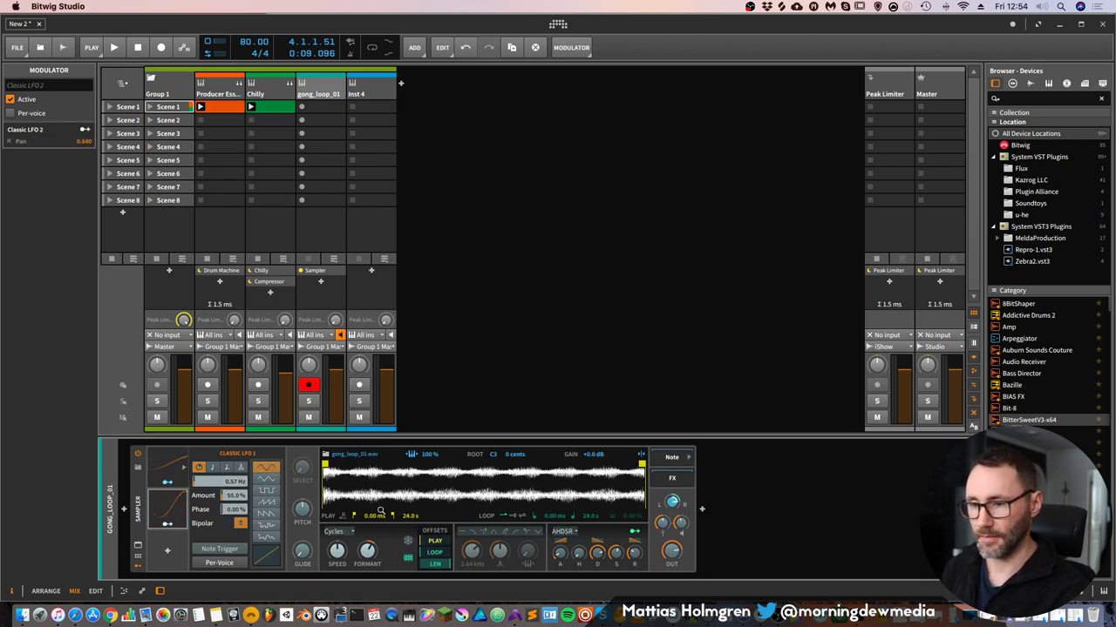
{"action": "left_click", "coordinate": [167, 523]}
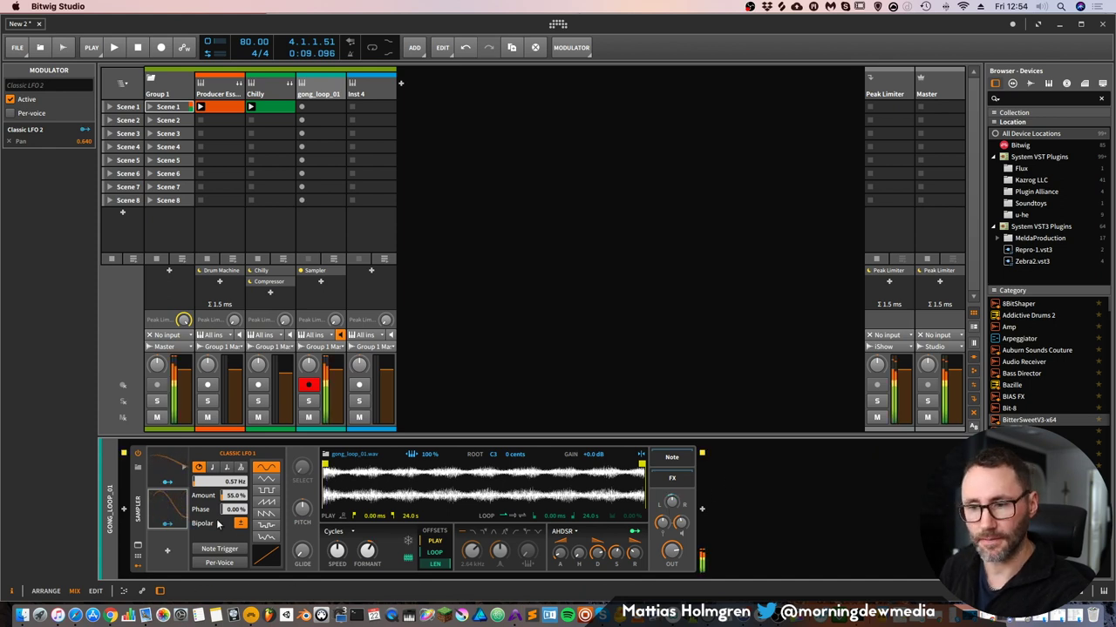
Set the second Classic LFO's rate to 1.29 Hz and its pan modulation amount to 0.98.
{"action": "left_click", "coordinate": [171, 508]}
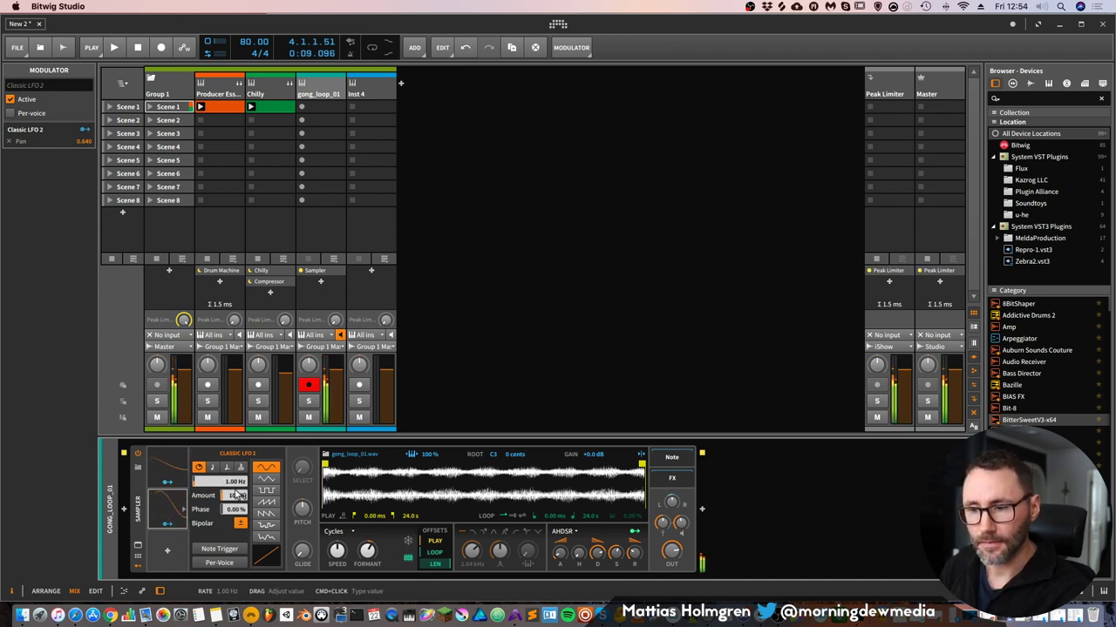
{"action": "left_click_drag", "start_coordinate": [235, 484], "coordinate": [235, 466]}
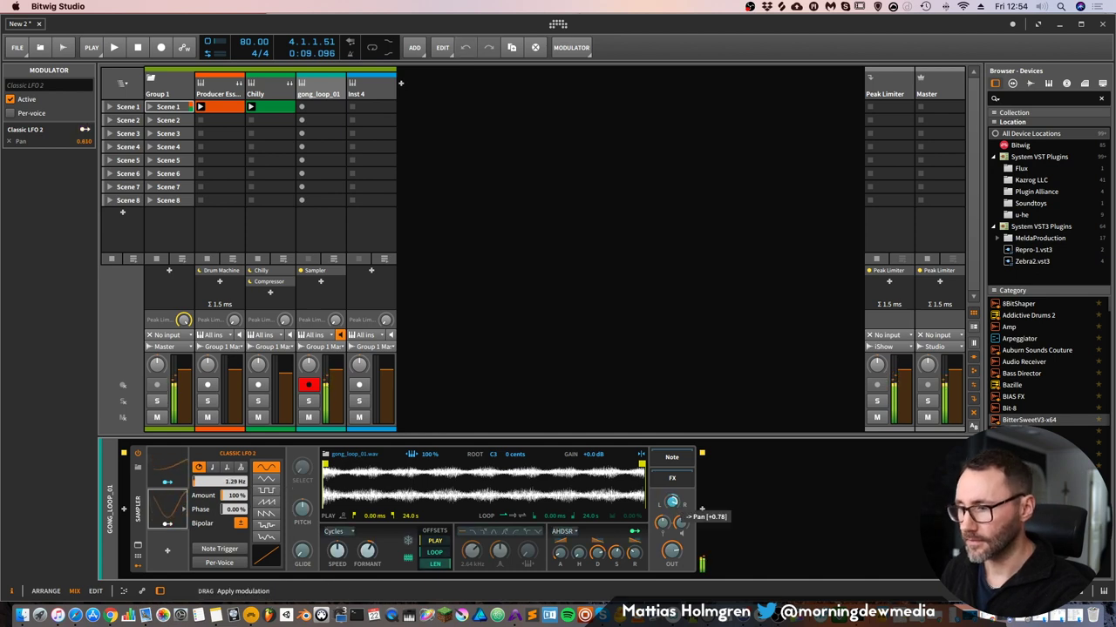
{"action": "left_click", "coordinate": [167, 524]}
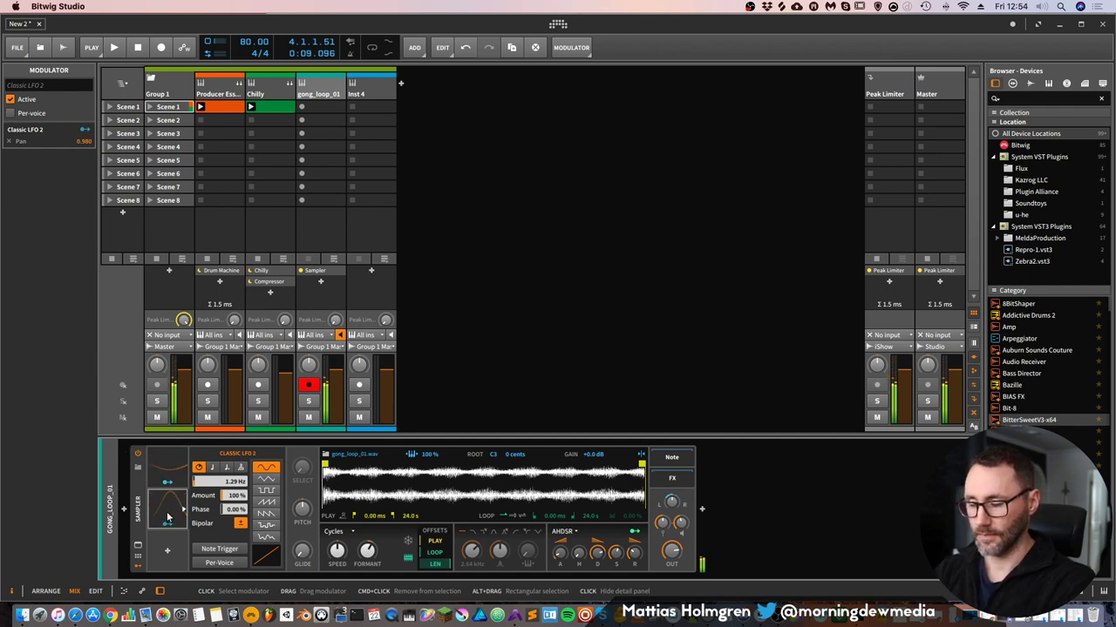
Insert an EQ-5 after the Sampler from the EQ collection.
{"action": "left_click", "coordinate": [704, 511]}
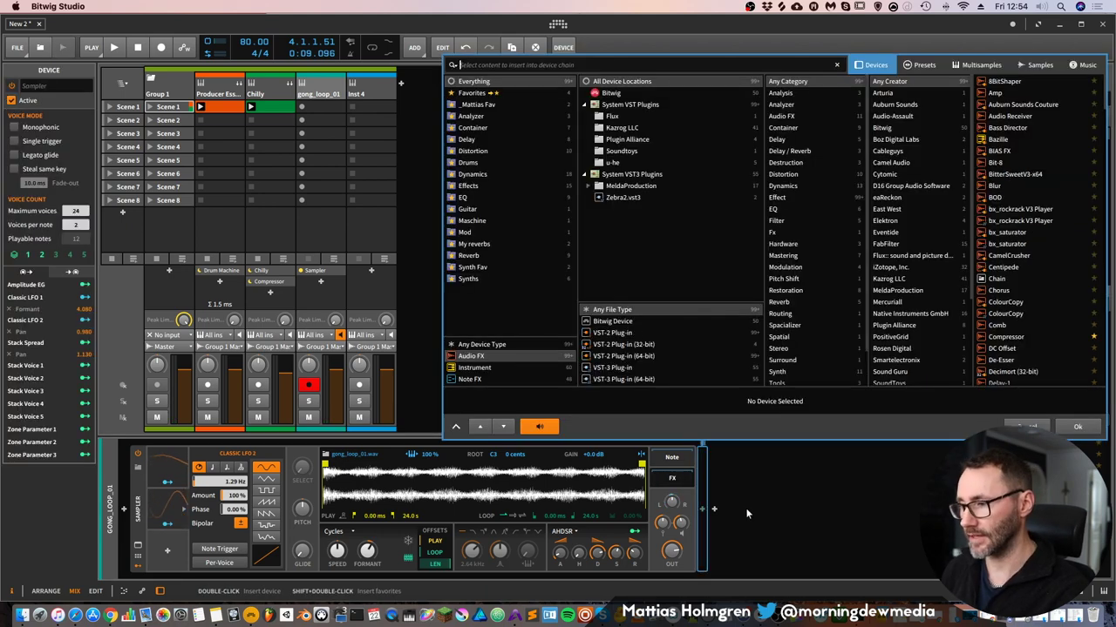
{"action": "left_click", "coordinate": [471, 198]}
{"action": "left_click", "coordinate": [1002, 93]}
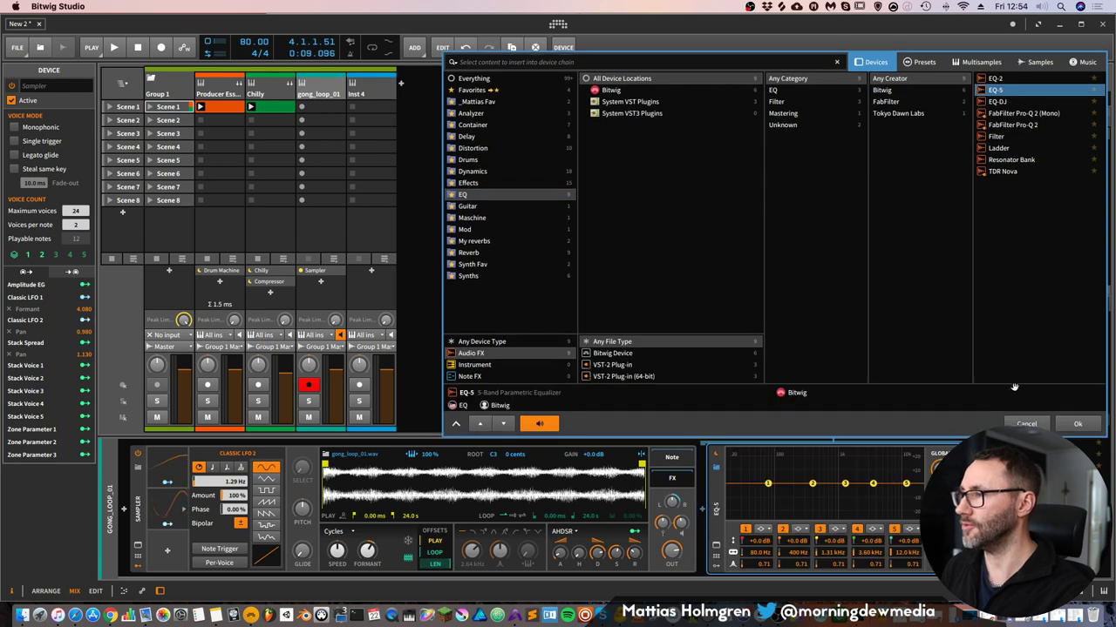
{"action": "left_click", "coordinate": [1076, 424]}
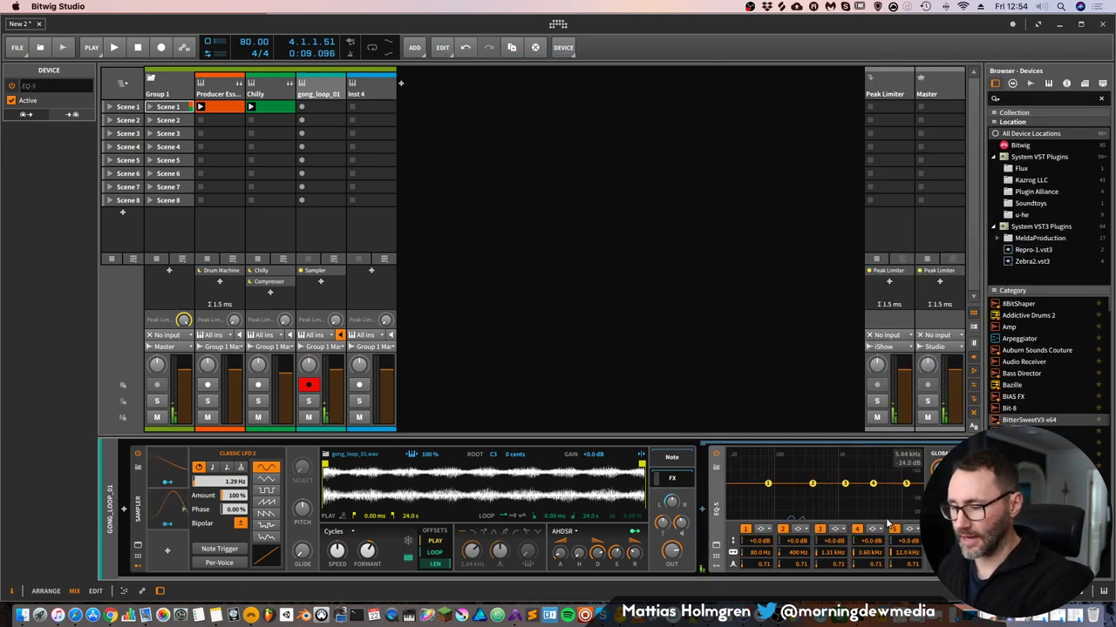
Boost the EQ-5's band 4 by about 16.1 dB at 4.60 kHz with a Q of 0.33.
{"action": "left_click_drag", "start_coordinate": [873, 483], "coordinate": [878, 462]}
{"action": "left_click_drag", "start_coordinate": [874, 563], "coordinate": [882, 589]}
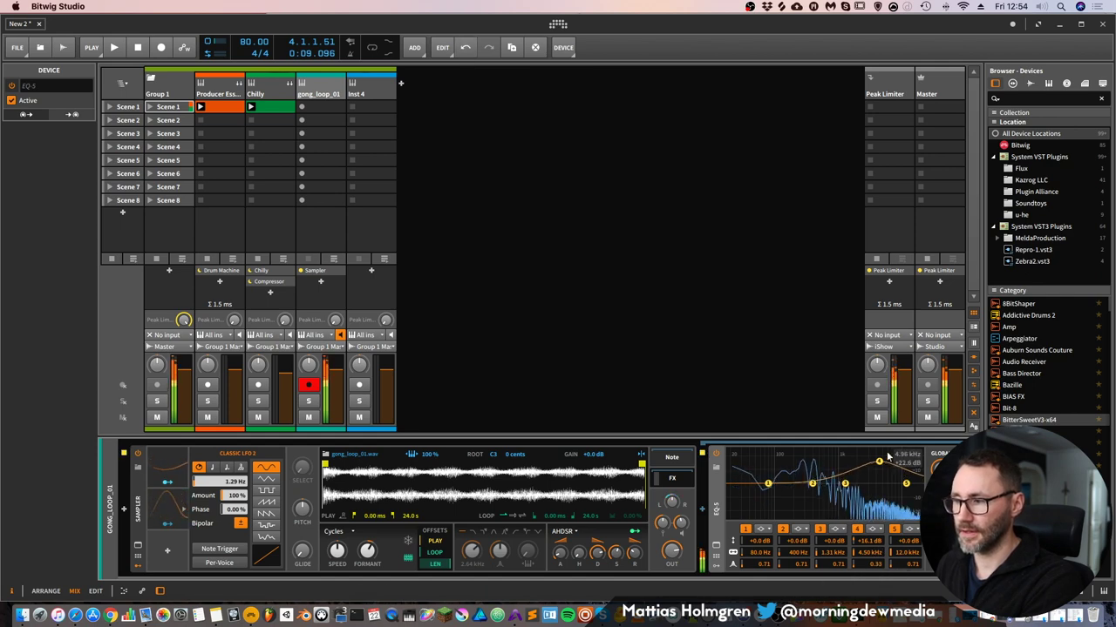
{"action": "left_click_drag", "start_coordinate": [879, 461], "coordinate": [870, 466]}
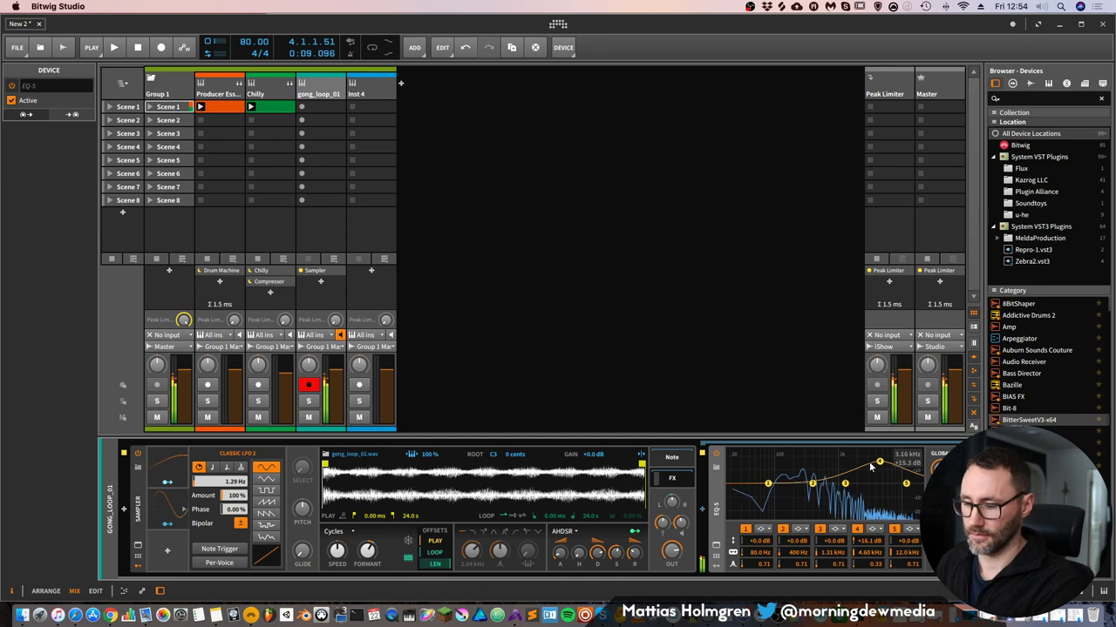
Change the EQ-5's band 1 to a high-pass filter with its cutoff at about 90.4 Hz.
{"action": "left_click", "coordinate": [764, 529]}
{"action": "left_click", "coordinate": [774, 540]}
{"action": "left_click_drag", "start_coordinate": [768, 484], "coordinate": [771, 482]}
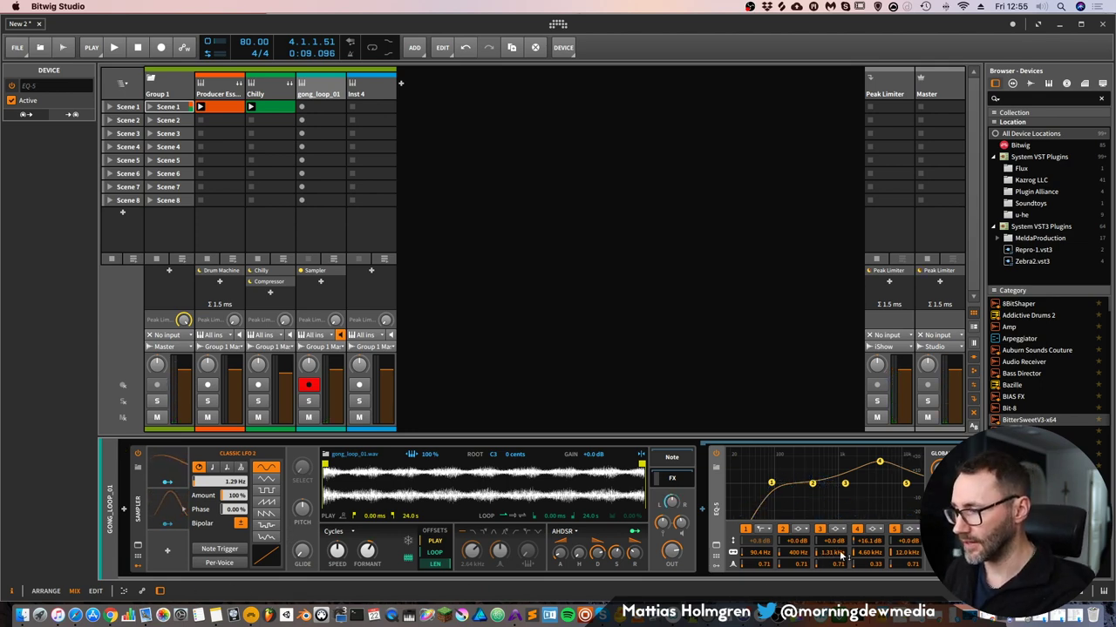
Boost the EQ-5's band 3 by about 10.4 dB at 540 Hz with a Q of 1.73.
{"action": "left_click_drag", "start_coordinate": [835, 541], "coordinate": [835, 497]}
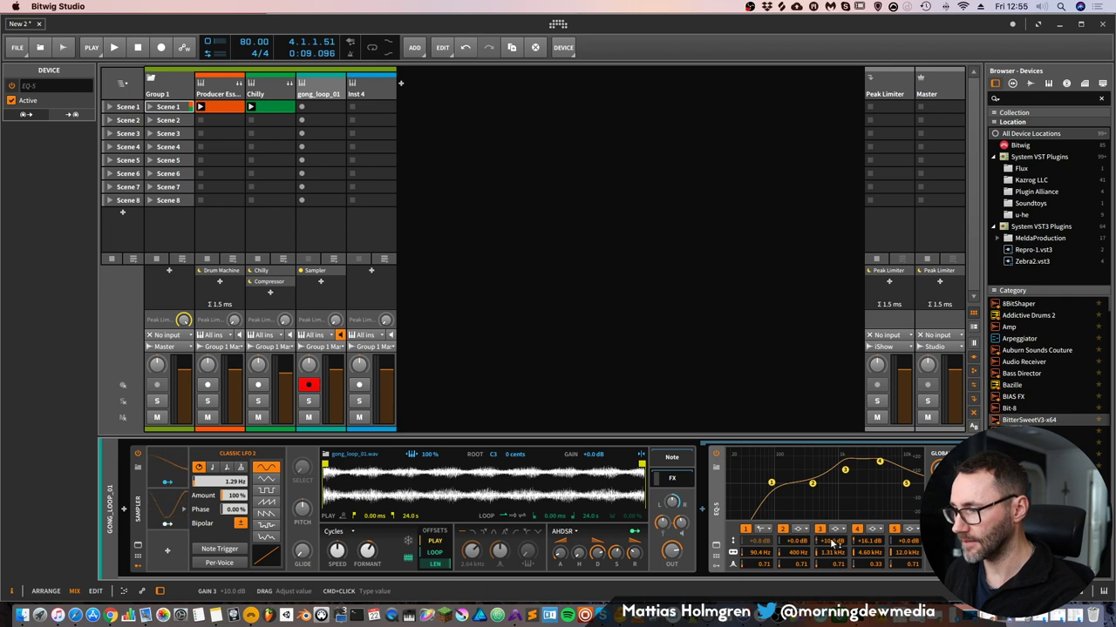
{"action": "mouse_move", "coordinate": [832, 552]}
{"action": "left_mouse_down"}
{"action": "mouse_move", "coordinate": [806, 574]}
{"action": "mouse_move", "coordinate": [828, 575]}
{"action": "mouse_move", "coordinate": [844, 544]}
{"action": "left_mouse_up"}
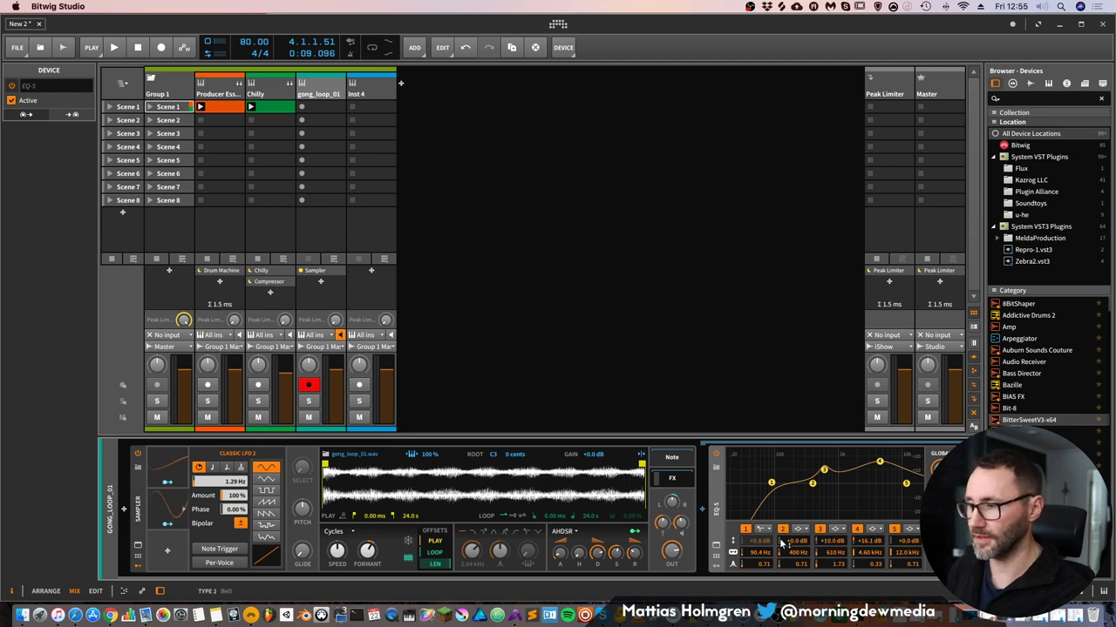
{"action": "mouse_move", "coordinate": [823, 470]}
{"action": "left_mouse_down"}
{"action": "mouse_move", "coordinate": [839, 455]}
{"action": "mouse_move", "coordinate": [820, 469]}
{"action": "left_mouse_up"}
Show the EQ-5's modulator slots and insert an AHDSR envelope in the first one.
{"action": "left_click", "coordinate": [715, 567]}
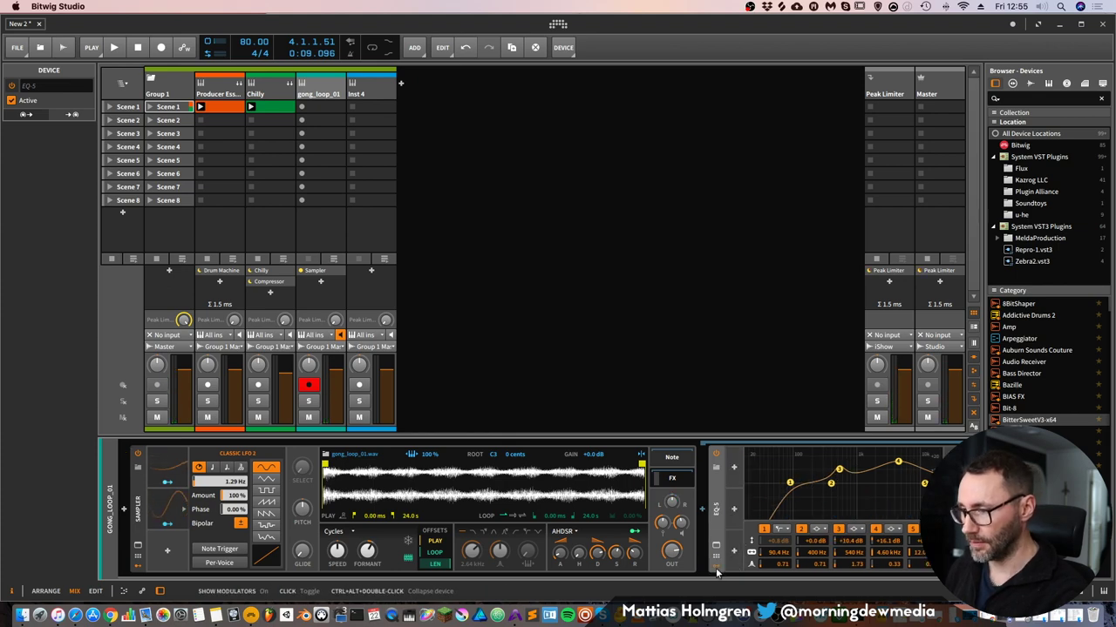
{"action": "left_click", "coordinate": [715, 567]}
{"action": "left_click", "coordinate": [716, 566]}
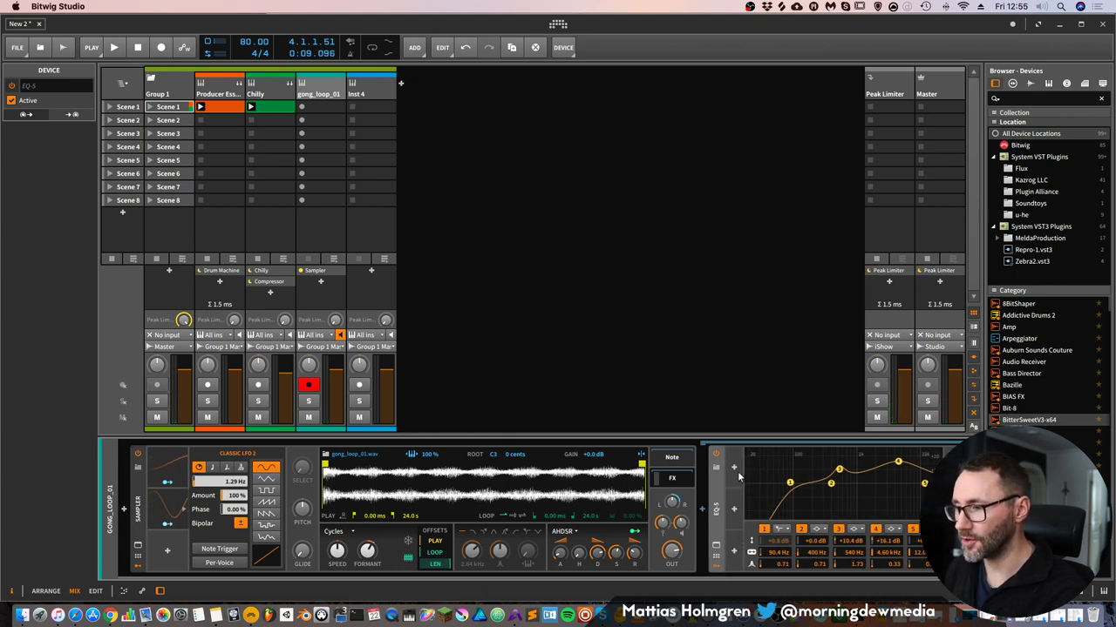
{"action": "left_click", "coordinate": [734, 468]}
{"action": "left_click", "coordinate": [996, 106]}
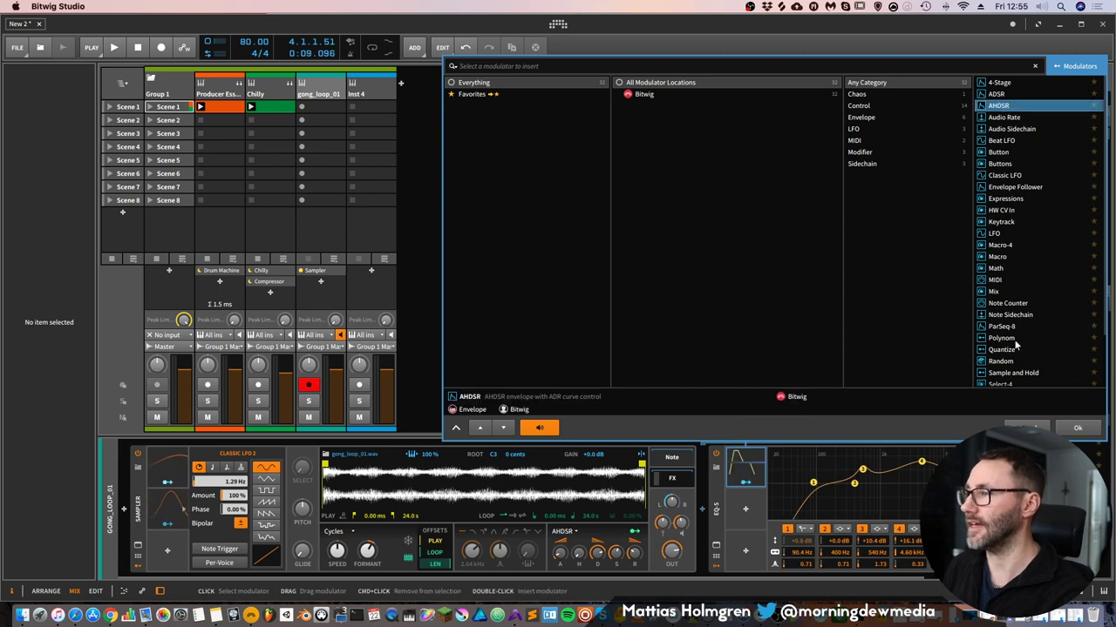
{"action": "left_click", "coordinate": [1077, 428]}
Move the EQ-5's band 3 to about 648 Hz at +12.7 dB and map the AHDSR to its frequency with an amount of 11.
{"action": "left_click_drag", "start_coordinate": [689, 575], "coordinate": [749, 573]}
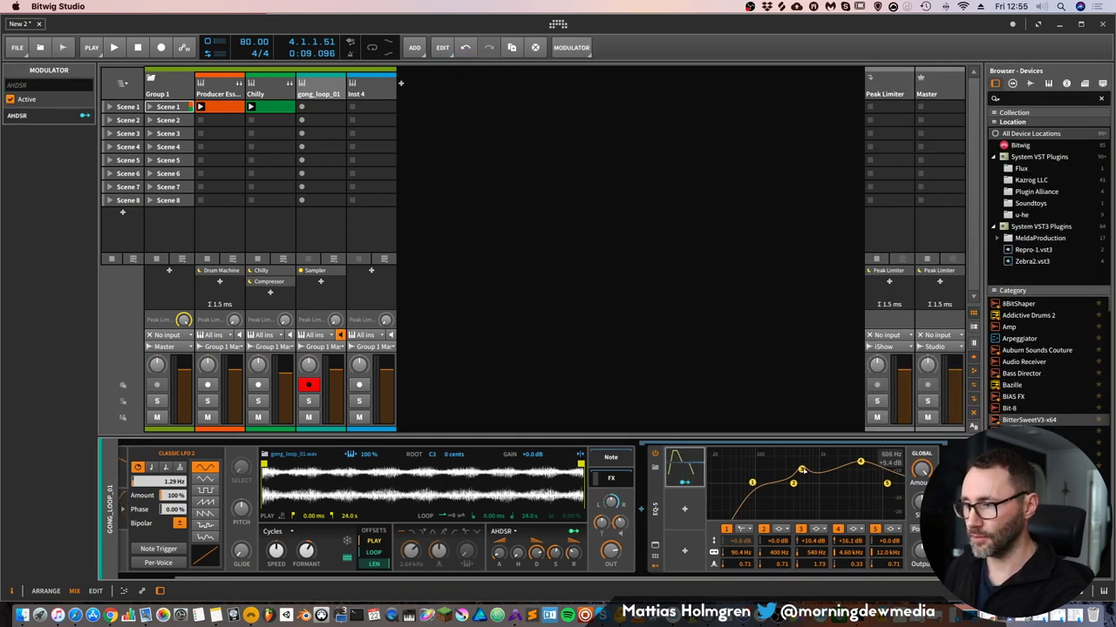
{"action": "mouse_move", "coordinate": [802, 470]}
{"action": "left_mouse_down"}
{"action": "mouse_move", "coordinate": [826, 459]}
{"action": "mouse_move", "coordinate": [752, 471]}
{"action": "mouse_move", "coordinate": [805, 464]}
{"action": "left_mouse_up"}
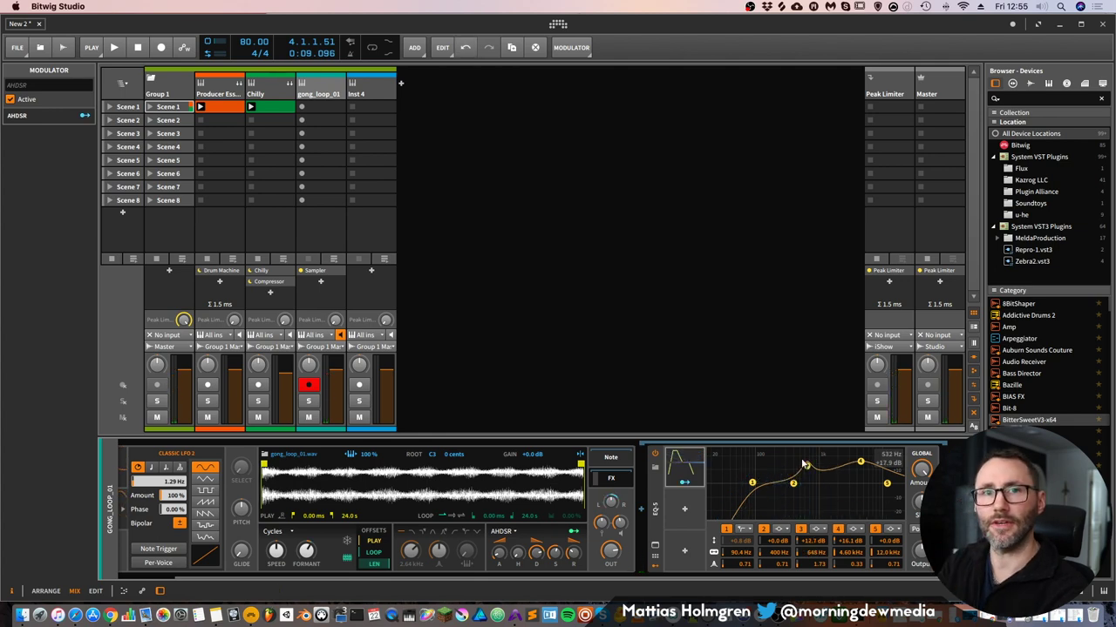
{"action": "left_click", "coordinate": [685, 481]}
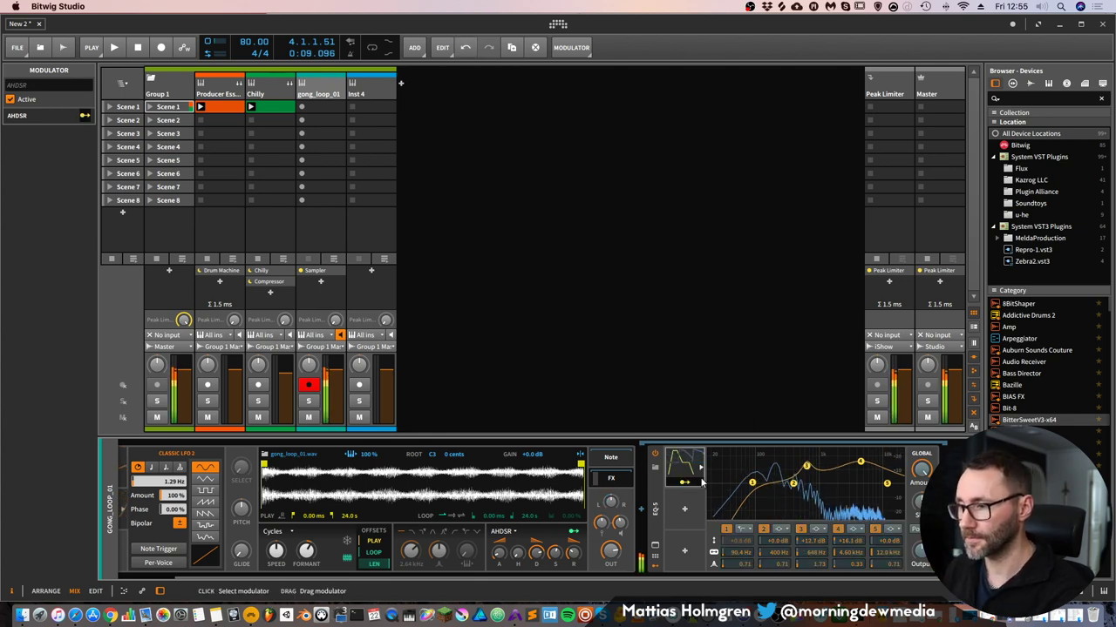
{"action": "left_click_drag", "start_coordinate": [812, 553], "coordinate": [813, 539]}
Show the AHDSR's settings and set its sustain to 3.50 % and its decay to 891 ms.
{"action": "left_click", "coordinate": [683, 471]}
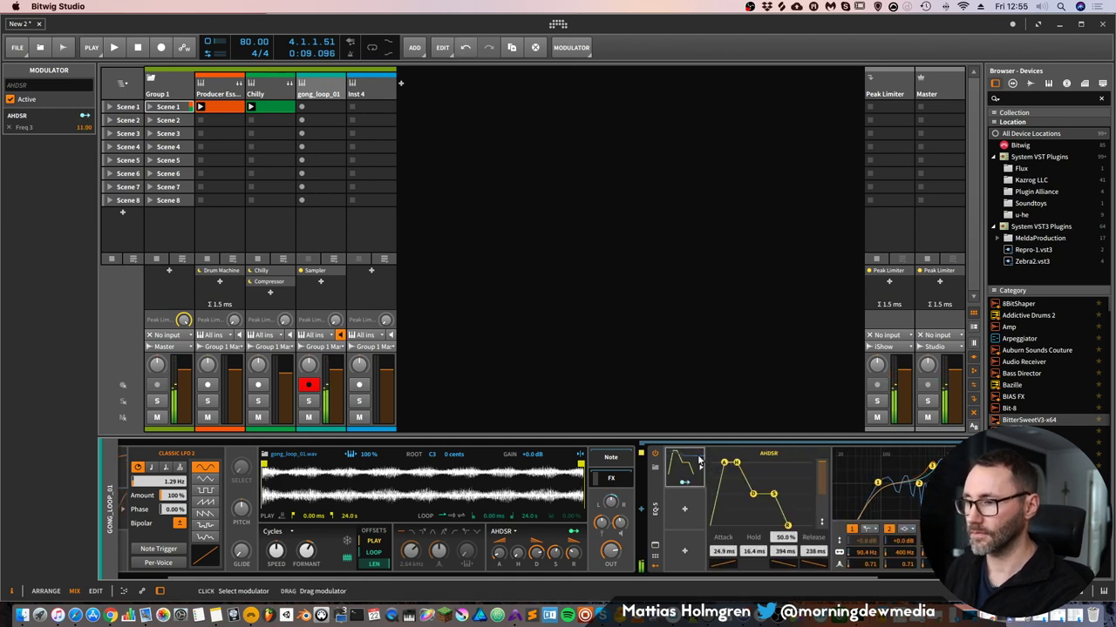
{"action": "left_click_drag", "start_coordinate": [782, 552], "coordinate": [778, 608]}
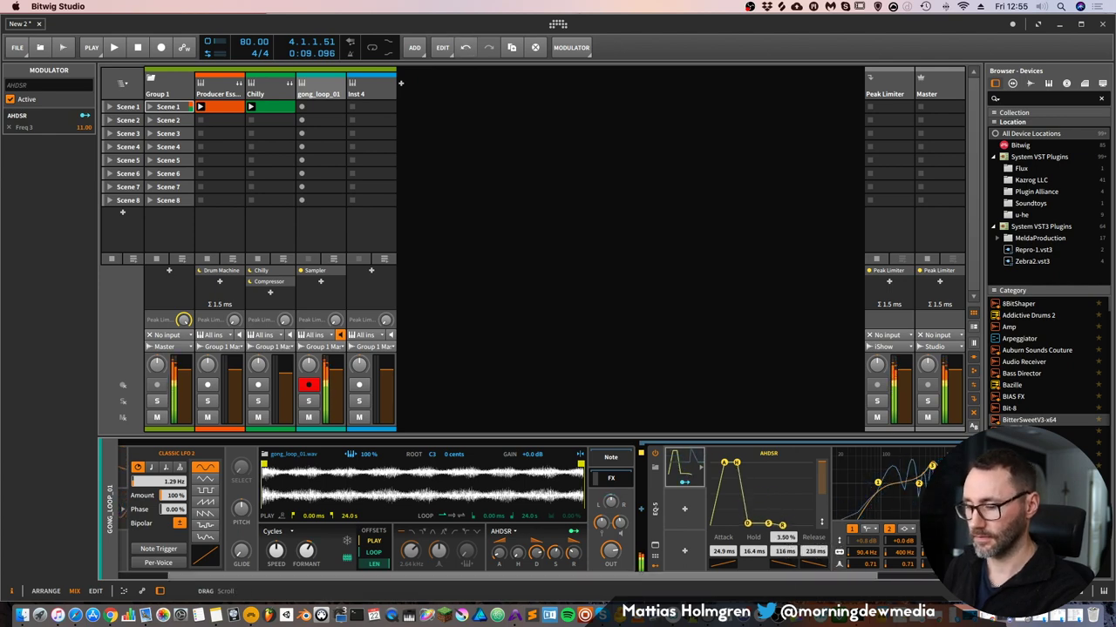
{"action": "left_click_drag", "start_coordinate": [787, 578], "coordinate": [889, 578]}
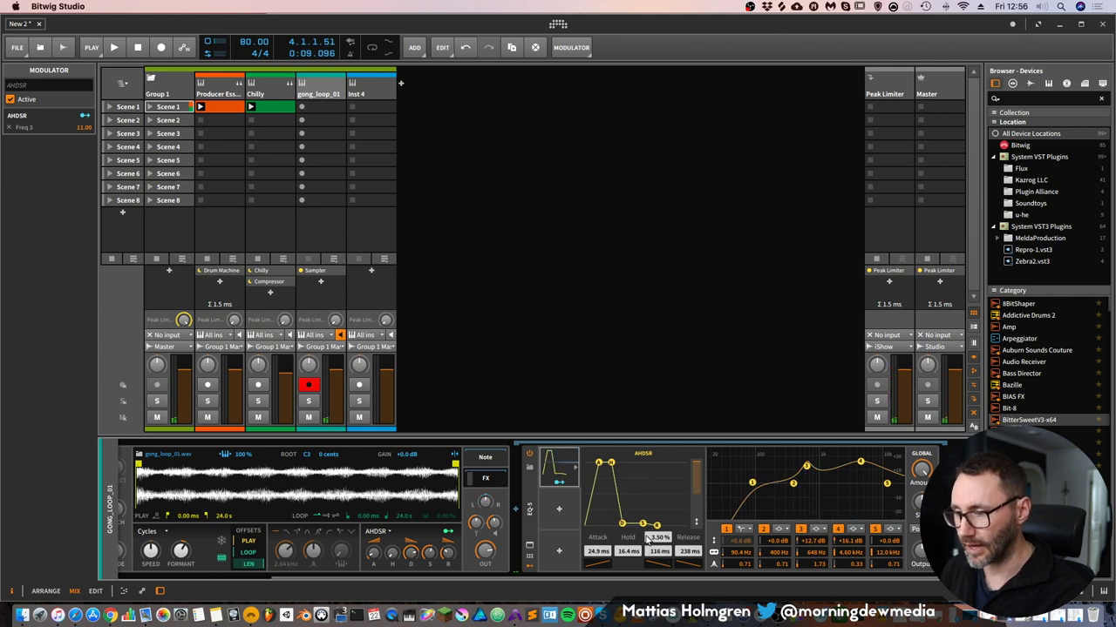
{"action": "left_click_drag", "start_coordinate": [660, 564], "coordinate": [649, 518]}
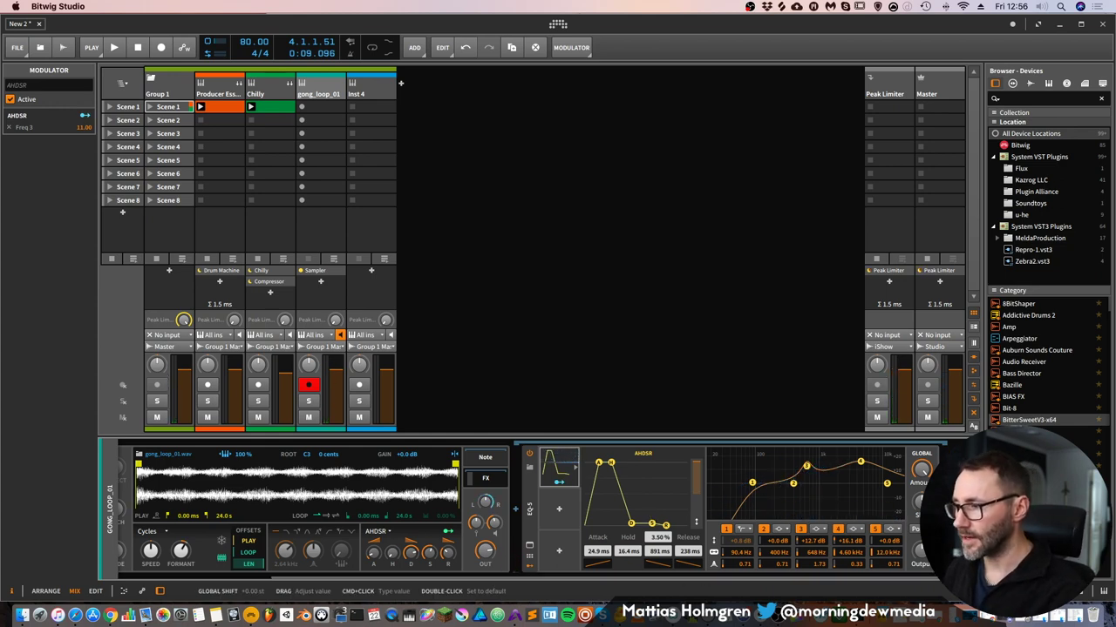
Insert Bitwig's Reverb after the EQ-5.
{"action": "key", "text": "b"}
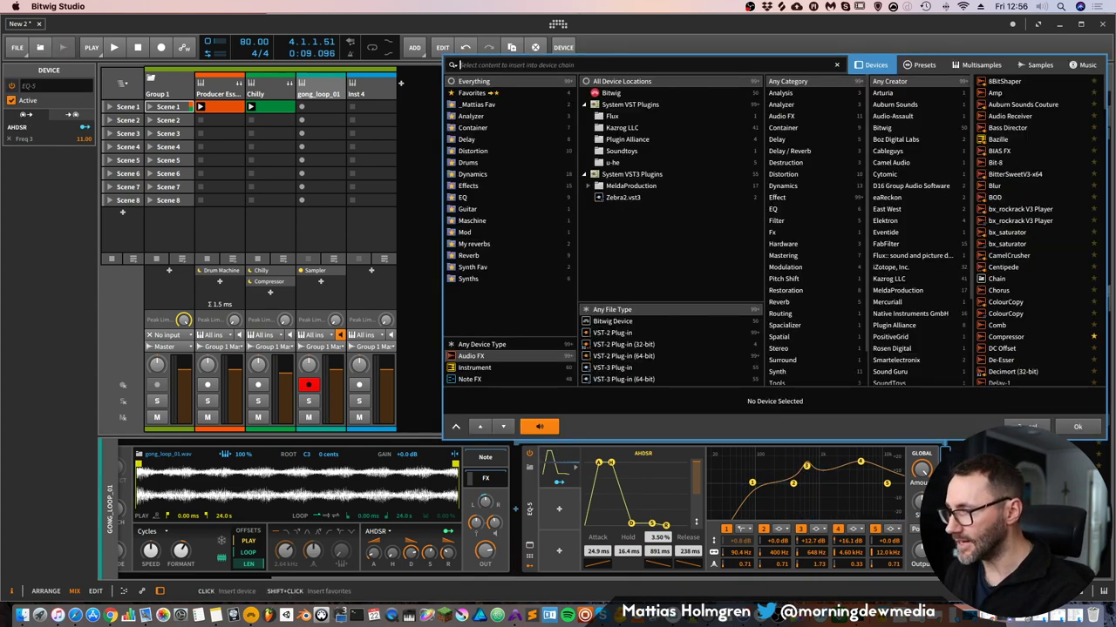
{"action": "left_click", "coordinate": [471, 254]}
{"action": "left_click", "coordinate": [1016, 103]}
{"action": "left_click", "coordinate": [1077, 424]}
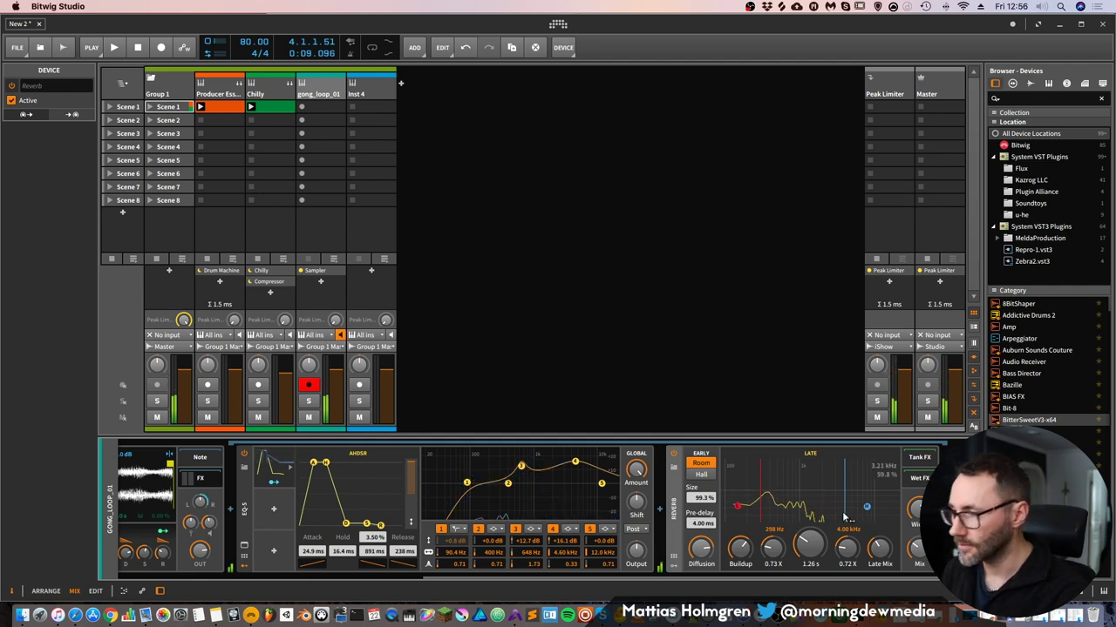
Insert another EQ-5 after the Reverb.
{"action": "left_click", "coordinate": [946, 509]}
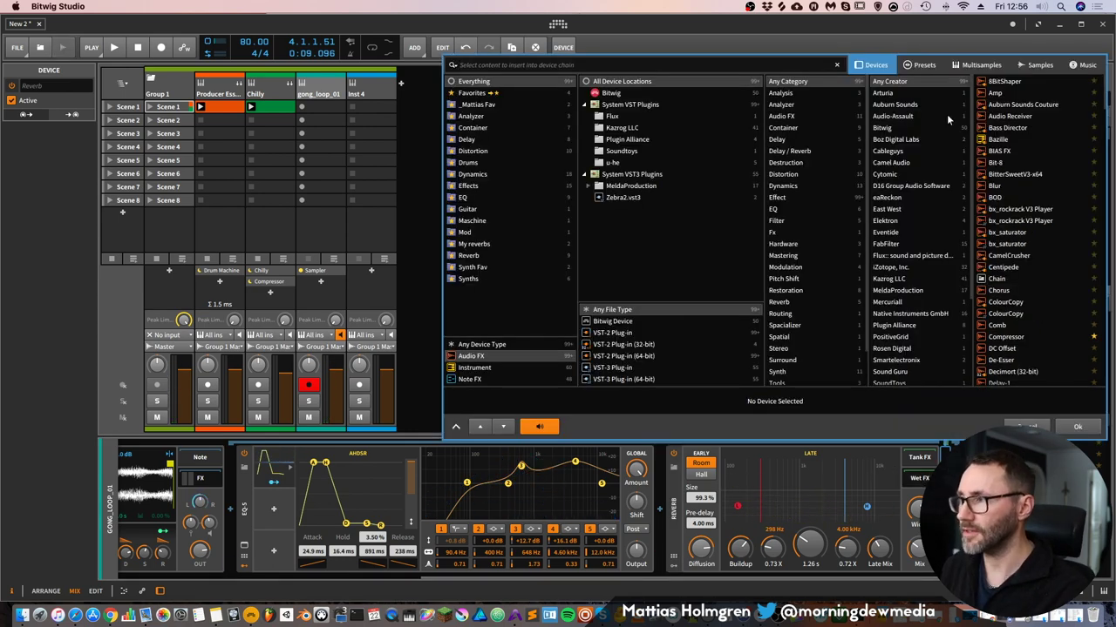
{"action": "left_click", "coordinate": [479, 197]}
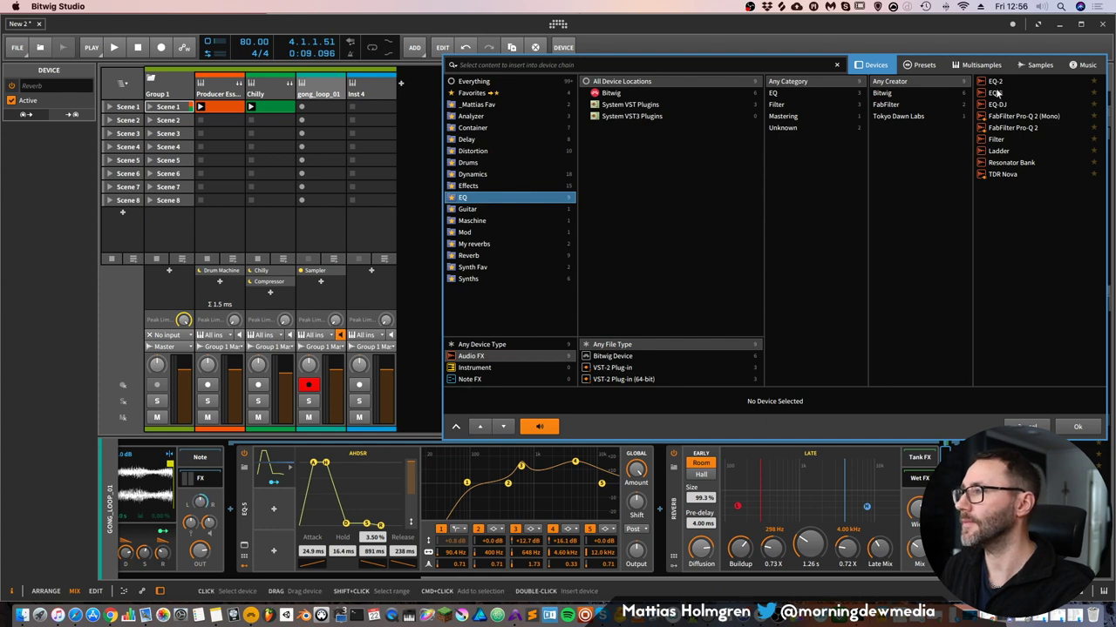
{"action": "left_click", "coordinate": [1001, 92]}
{"action": "left_click", "coordinate": [1076, 422]}
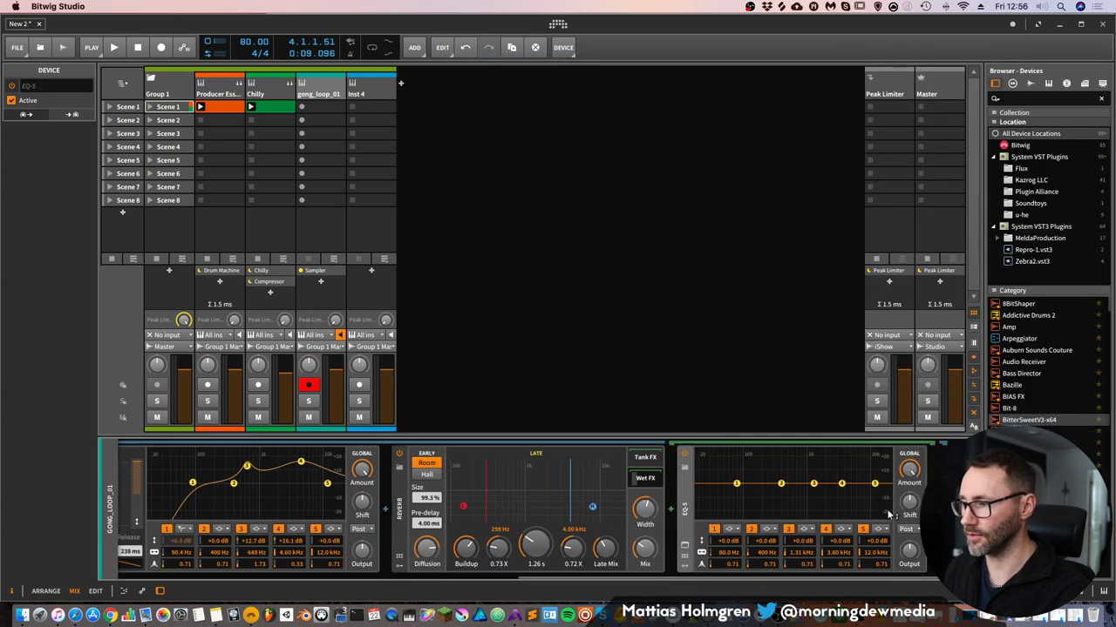
On the second EQ-5, make band 1 a 4-pole high-pass at 300 Hz and band 5 a low-pass at about 4.51 kHz.
{"action": "left_click", "coordinate": [882, 530]}
{"action": "left_click", "coordinate": [889, 556]}
{"action": "left_click", "coordinate": [730, 530]}
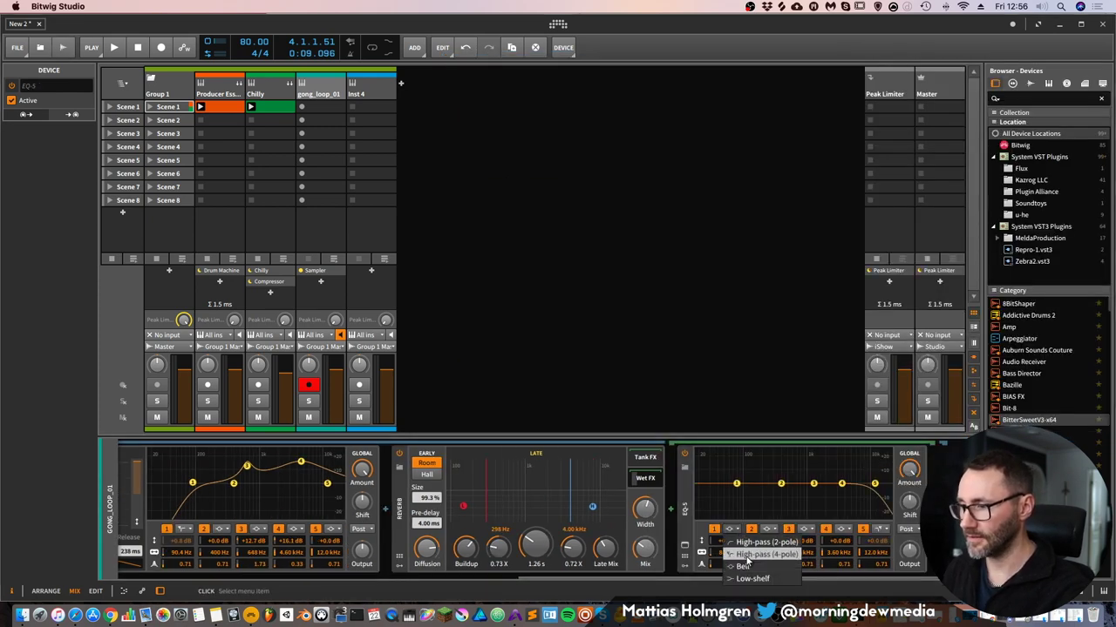
{"action": "left_click", "coordinate": [739, 556]}
{"action": "left_click_drag", "start_coordinate": [744, 483], "coordinate": [779, 480]}
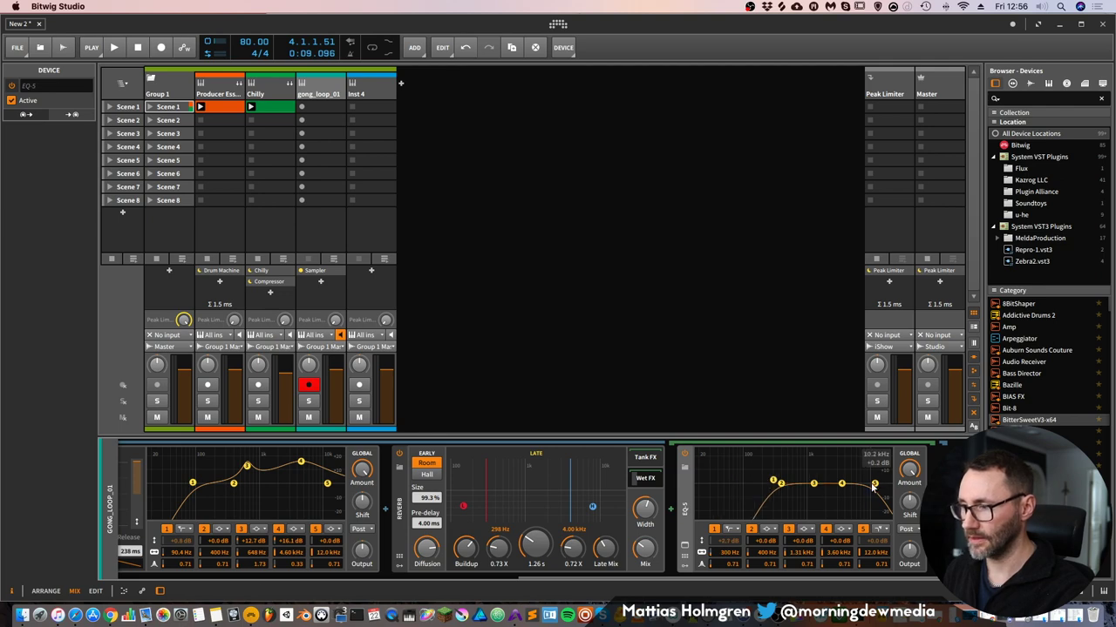
{"action": "left_click_drag", "start_coordinate": [874, 485], "coordinate": [844, 482]}
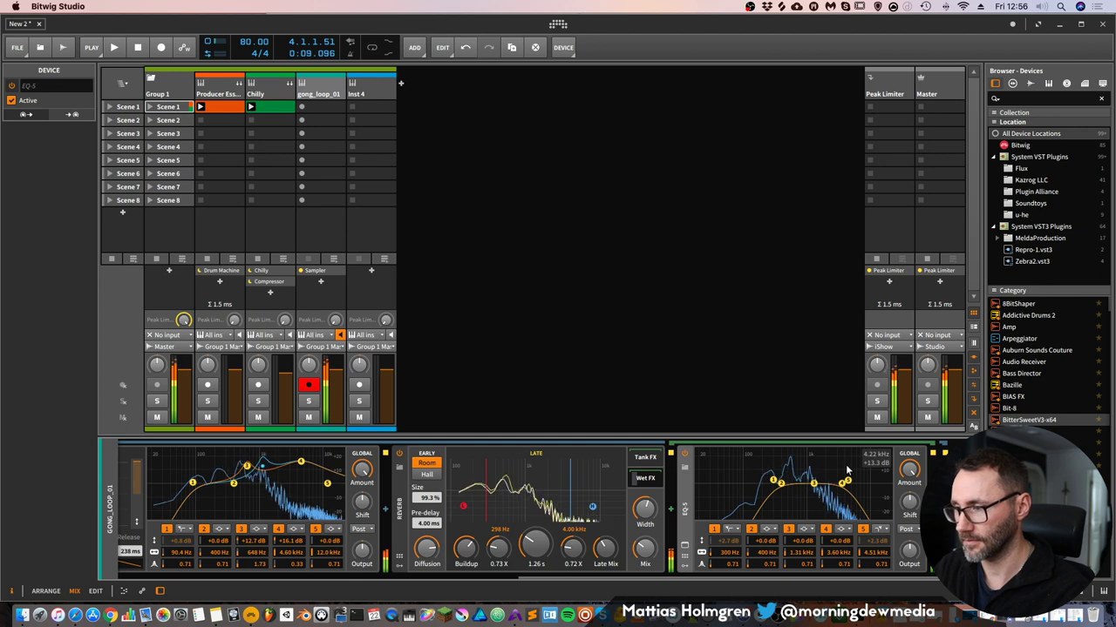
Set the Reverb's decay time to 5.37 s.
{"action": "left_click_drag", "start_coordinate": [537, 545], "coordinate": [533, 513]}
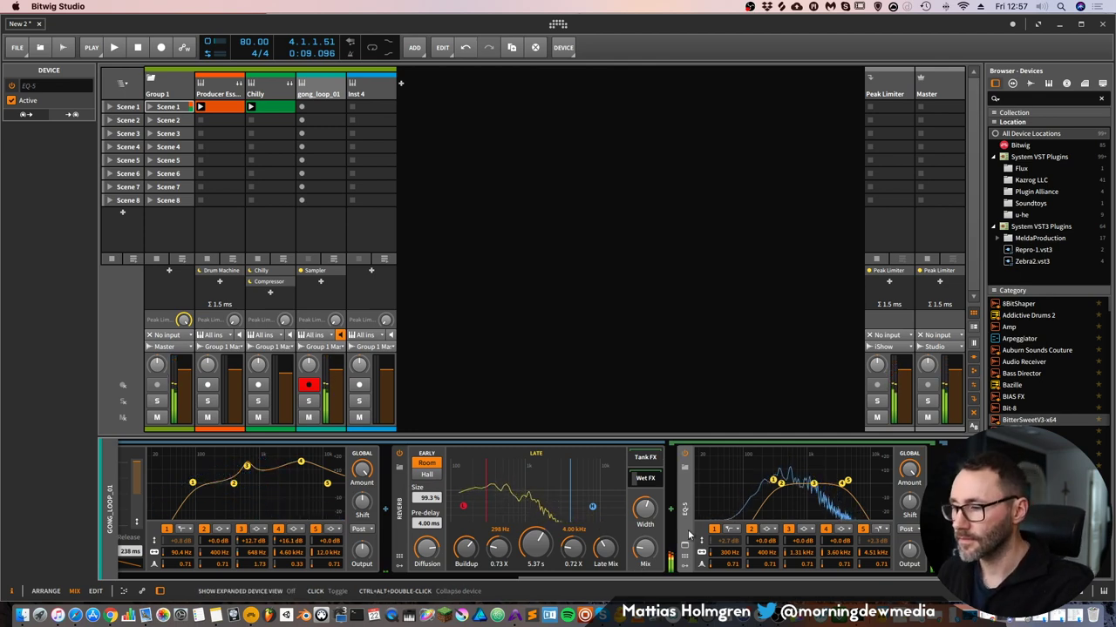
{"action": "left_click_drag", "start_coordinate": [636, 577], "coordinate": [296, 597]}
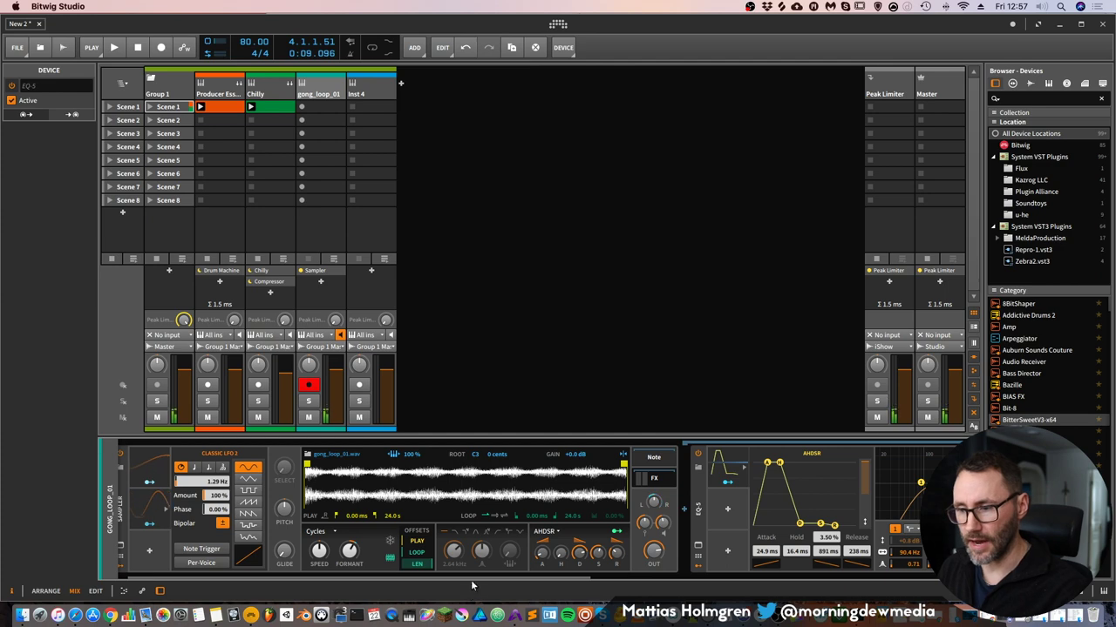
Insert an Instrument Layer device in front of the gong loop's Sampler.
{"action": "left_click_drag", "start_coordinate": [473, 579], "coordinate": [368, 583]}
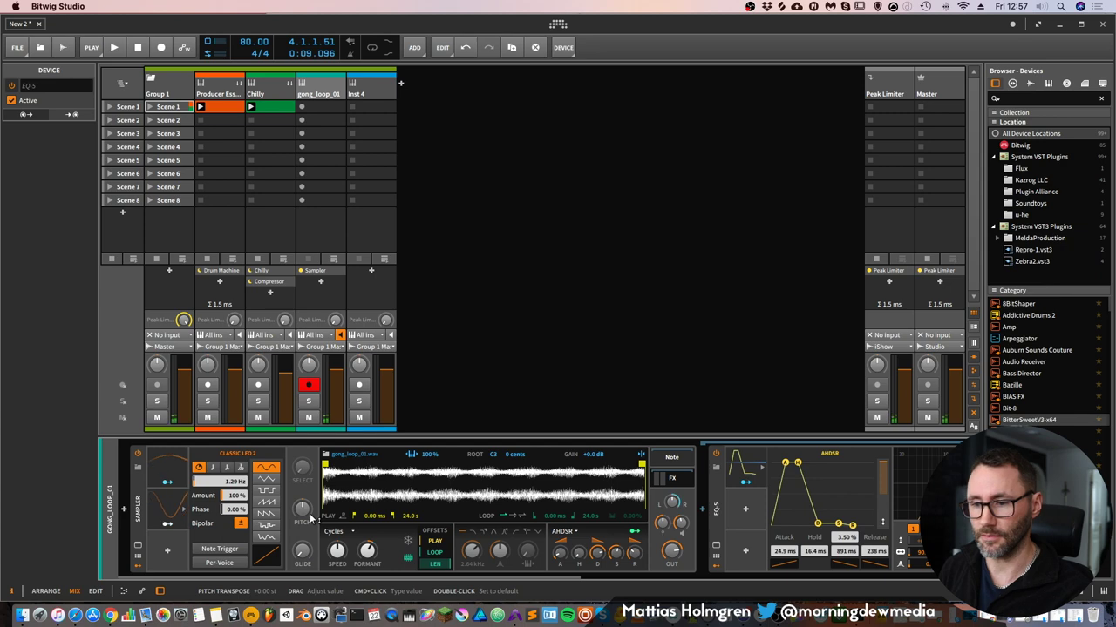
{"action": "left_click", "coordinate": [135, 521]}
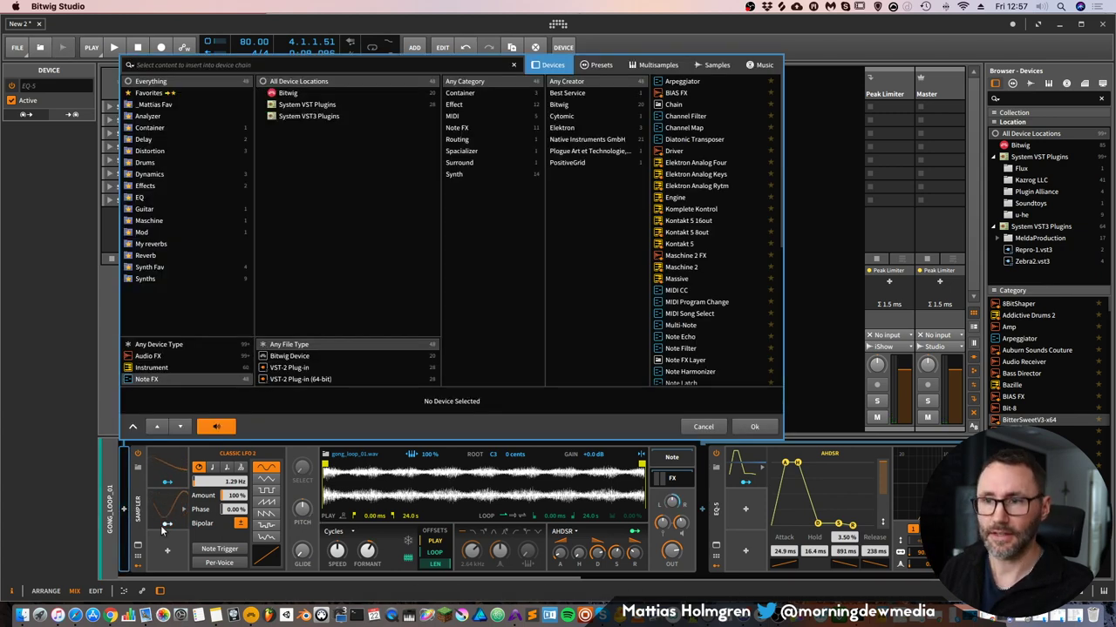
{"action": "left_click", "coordinate": [155, 367]}
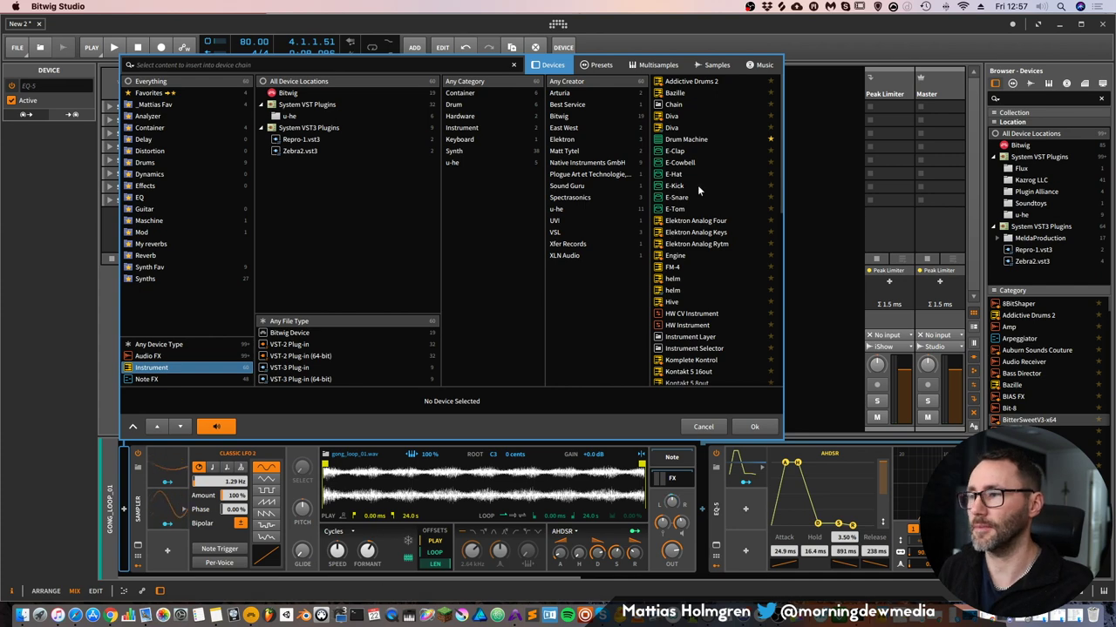
{"action": "left_click", "coordinate": [714, 336]}
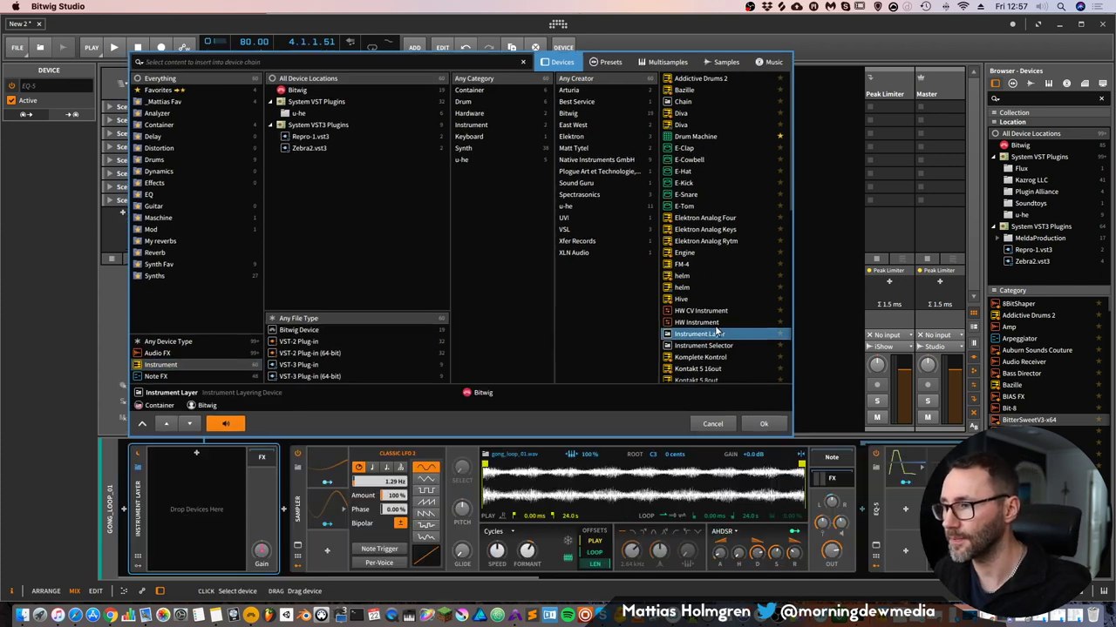
{"action": "left_click", "coordinate": [758, 426]}
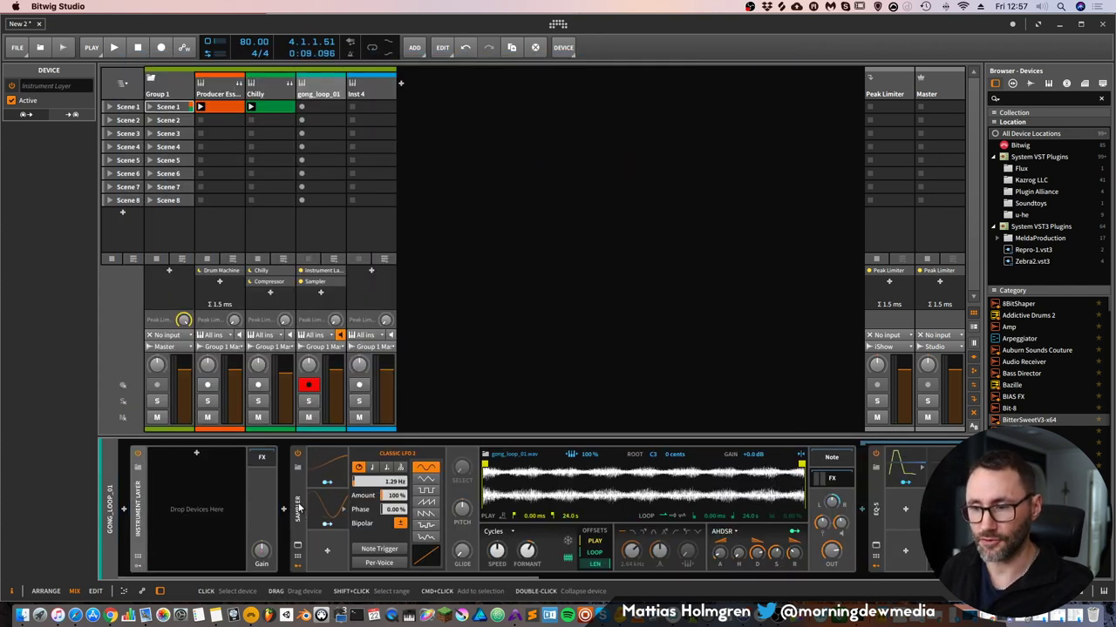
Move the gong loop Sampler, together with its effects, into the empty Instrument Layer.
{"action": "left_click", "coordinate": [296, 538]}
{"action": "left_click_drag", "start_coordinate": [301, 503], "coordinate": [197, 489]}
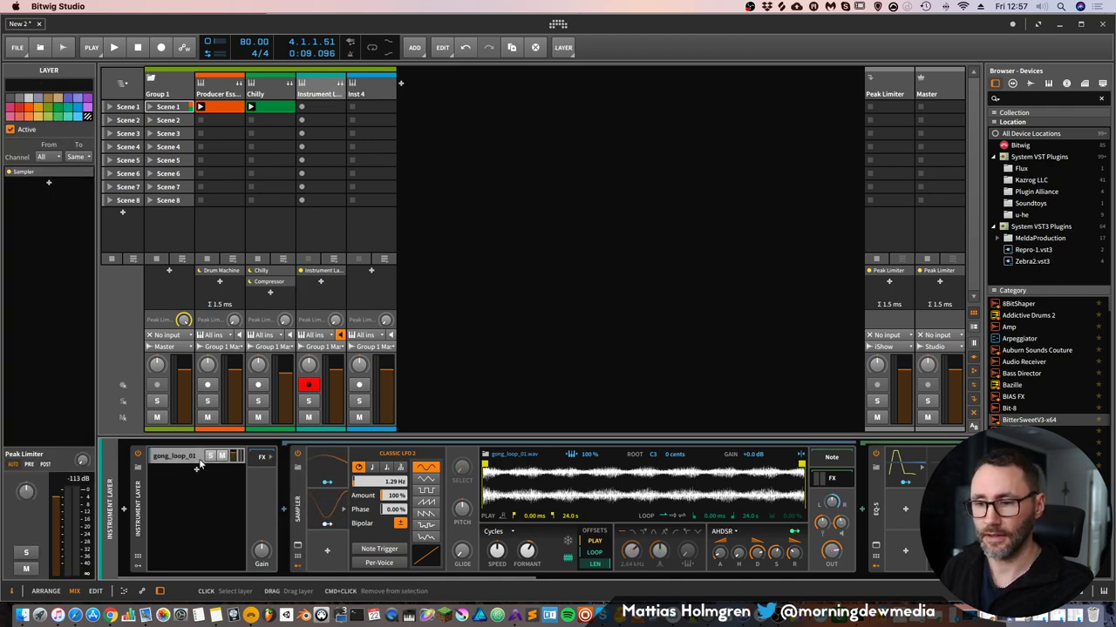
{"action": "left_click", "coordinate": [264, 460]}
{"action": "left_click", "coordinate": [177, 469]}
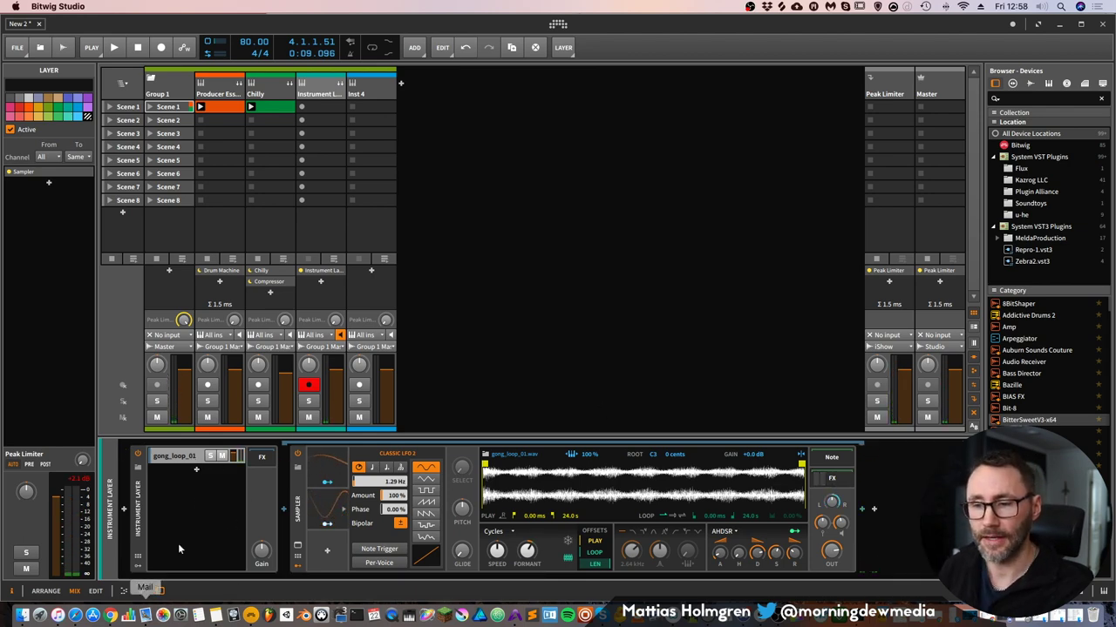
Add a second layer containing an empty Sampler to the Instrument Layer.
{"action": "left_click", "coordinate": [196, 471]}
{"action": "left_click", "coordinate": [337, 280]}
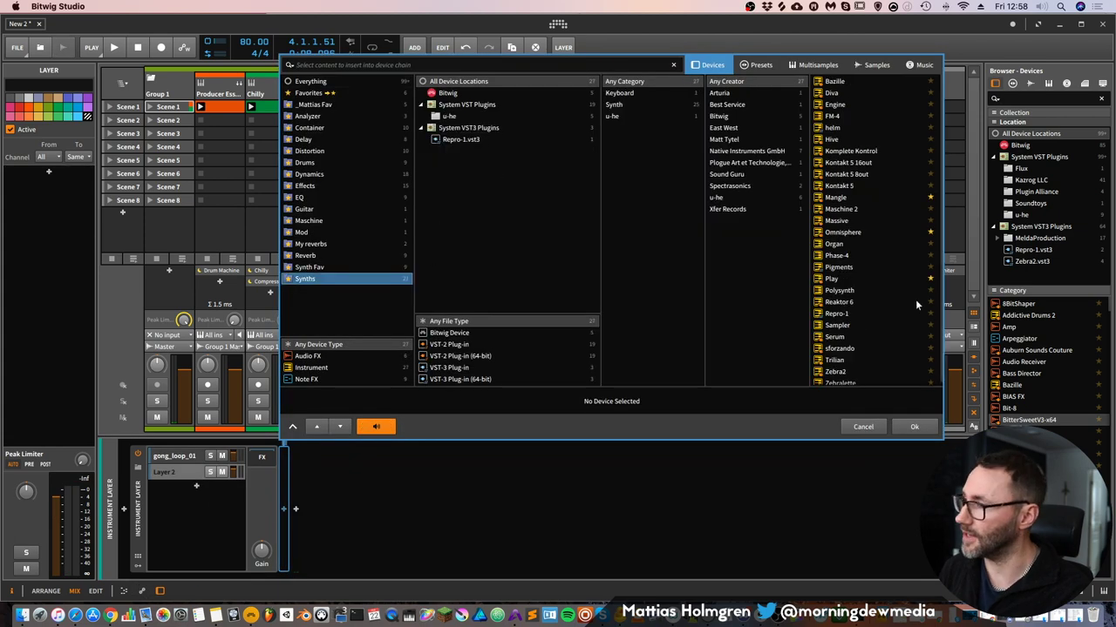
{"action": "left_click", "coordinate": [850, 327]}
{"action": "left_click", "coordinate": [914, 426]}
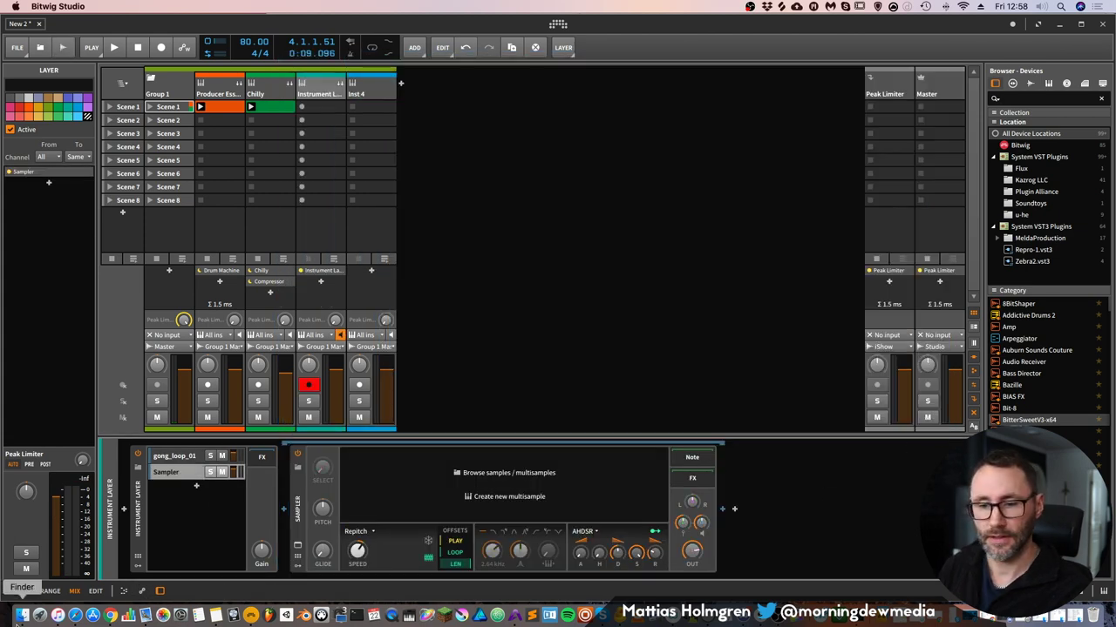
Switch to Finder and audition lamp_chain_clanks_11.wav through lamp_chain_clanks_13.wav in the Lamp chain clanks folder.
{"action": "left_click", "coordinate": [23, 615]}
{"action": "left_click_drag", "start_coordinate": [224, 59], "coordinate": [242, 37]}
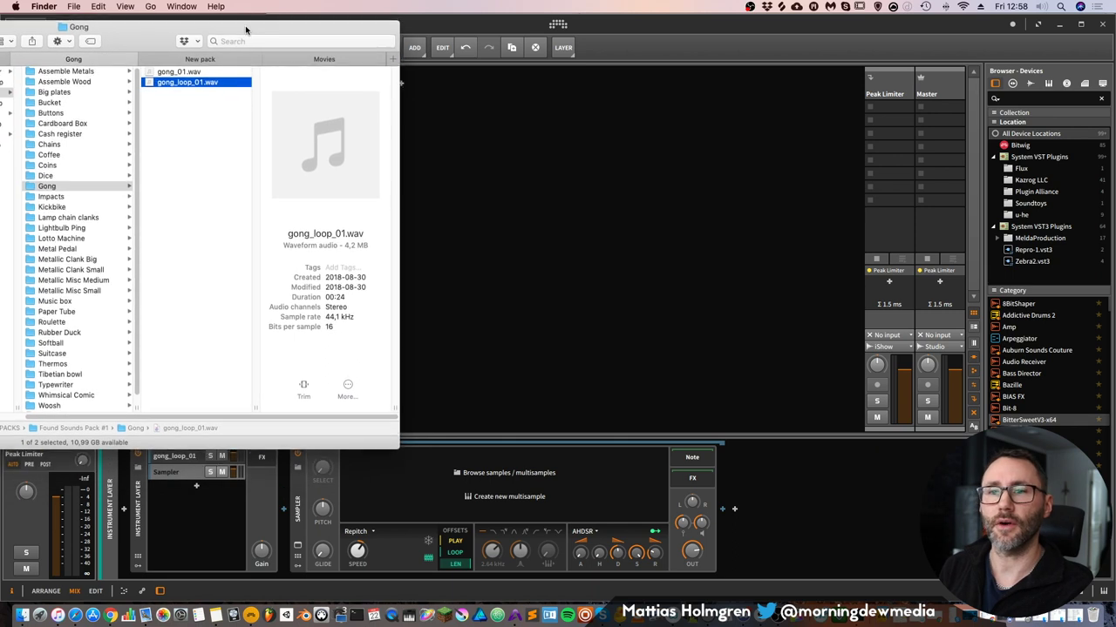
{"action": "left_click", "coordinate": [80, 216]}
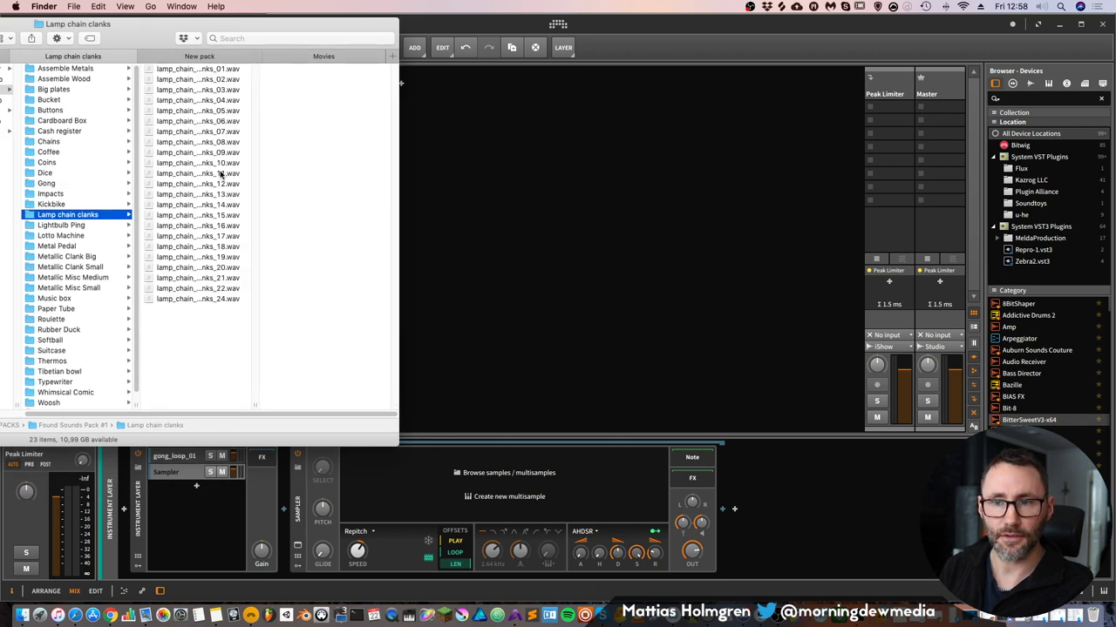
{"action": "left_click", "coordinate": [218, 173]}
{"action": "key", "text": "space"}
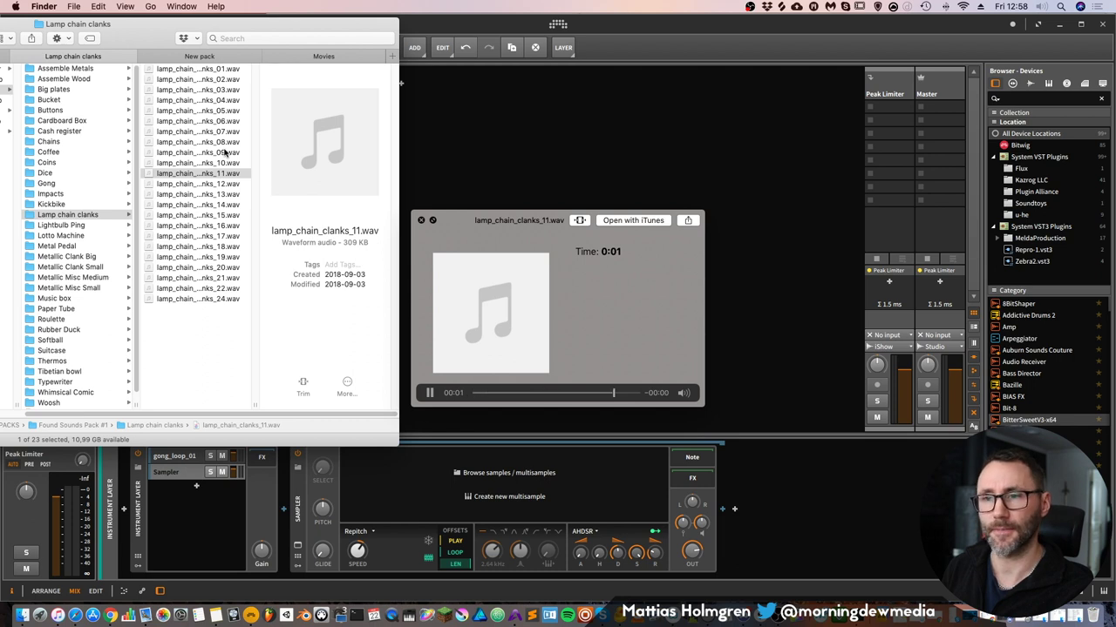
{"action": "key", "text": "Down"}
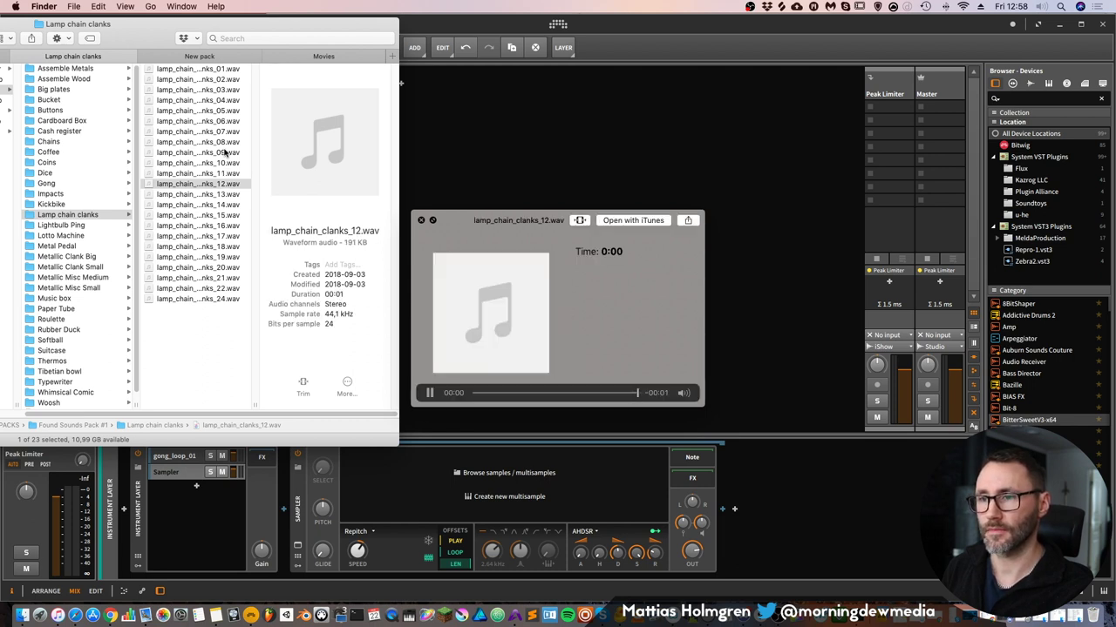
{"action": "key", "text": "Down"}
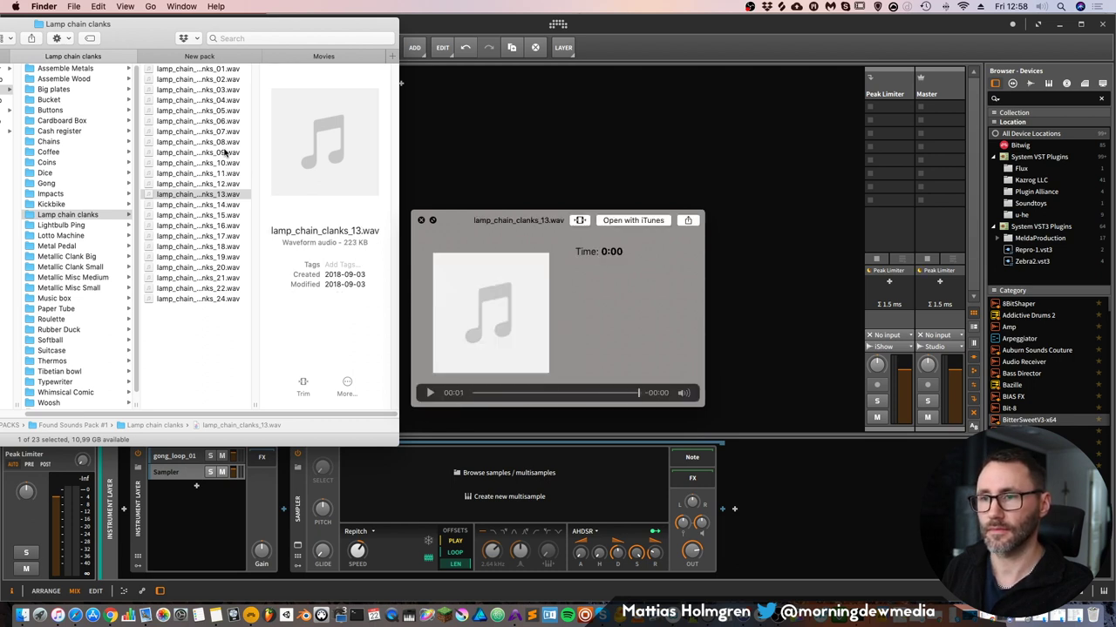
{"action": "key", "text": "Up"}
{"action": "left_click", "coordinate": [421, 221]}
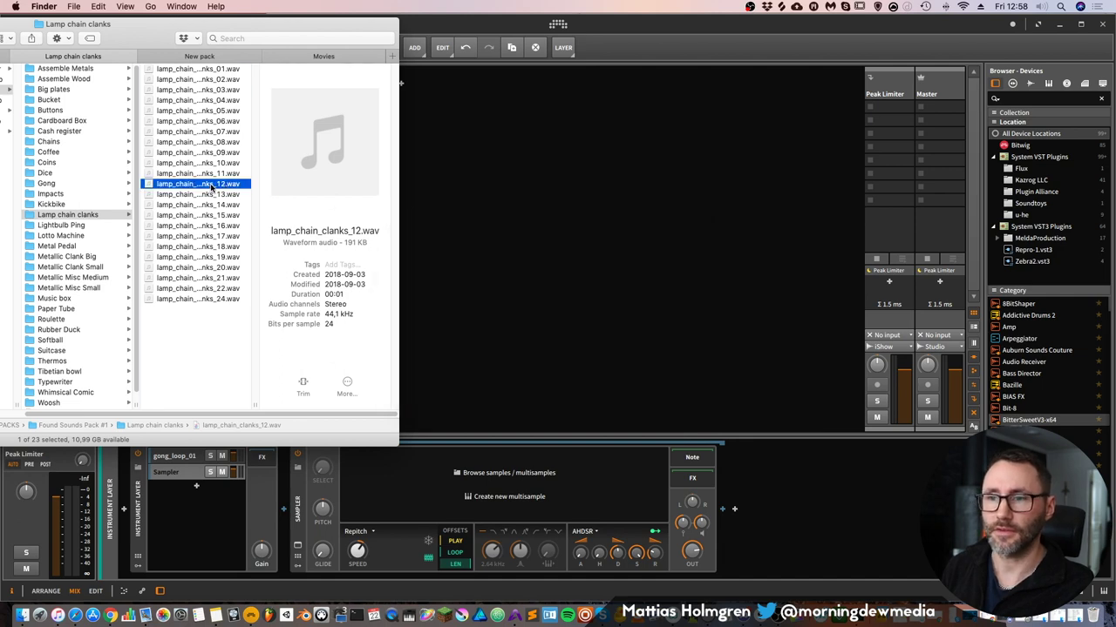
Load lamp_chain_clanks_12.wav into the second layer's Sampler and set its play start to 291 ms.
{"action": "left_click_drag", "start_coordinate": [211, 187], "coordinate": [488, 501]}
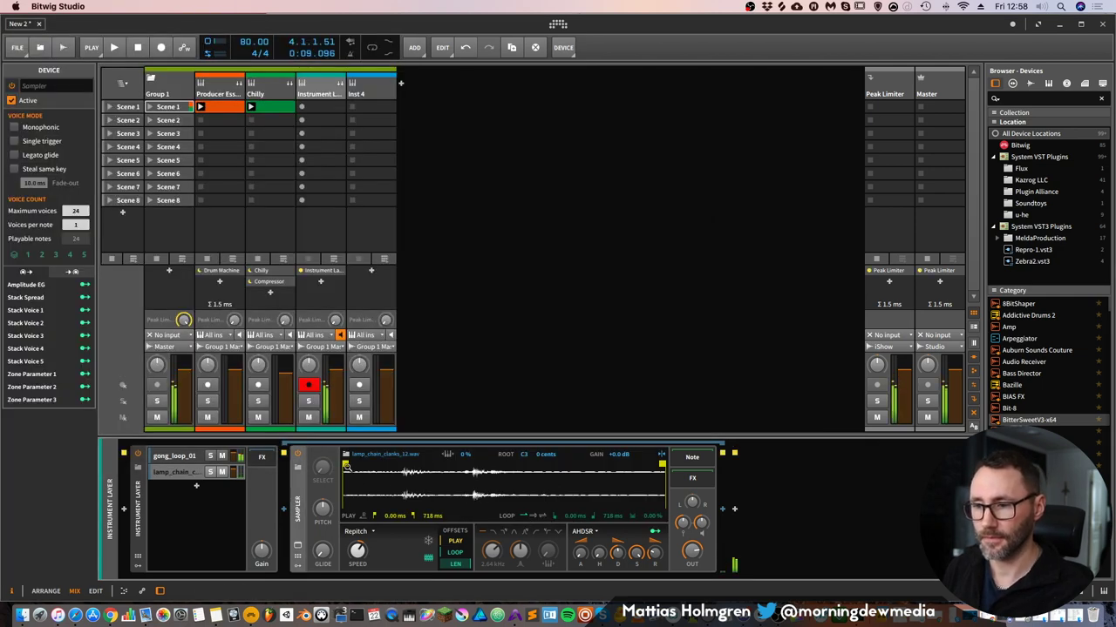
{"action": "left_click_drag", "start_coordinate": [346, 468], "coordinate": [406, 472]}
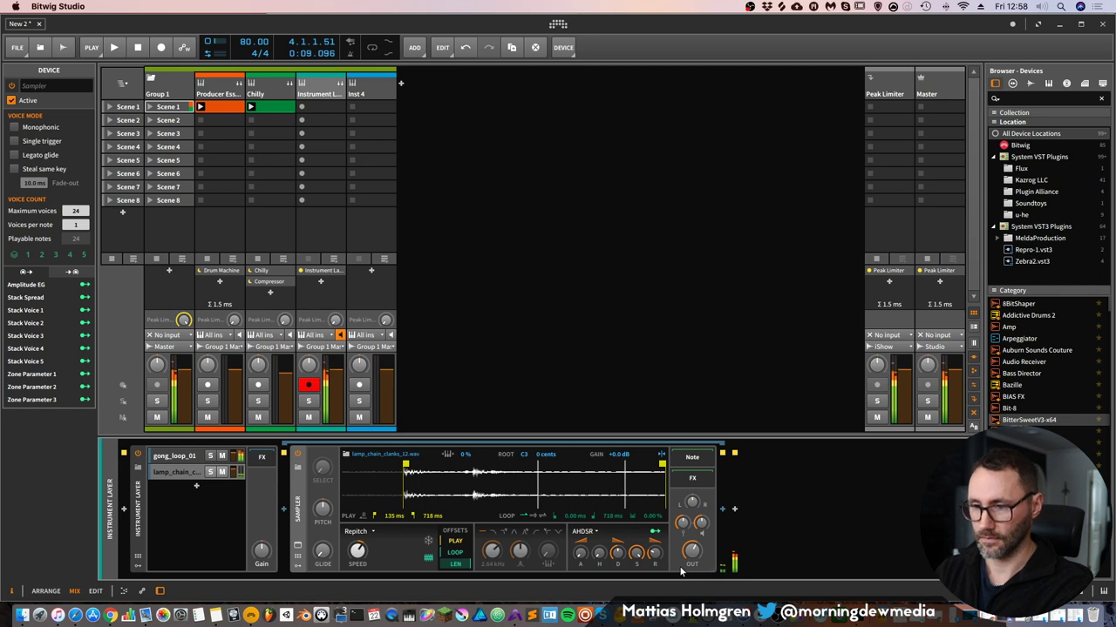
{"action": "left_click_drag", "start_coordinate": [406, 463], "coordinate": [477, 470]}
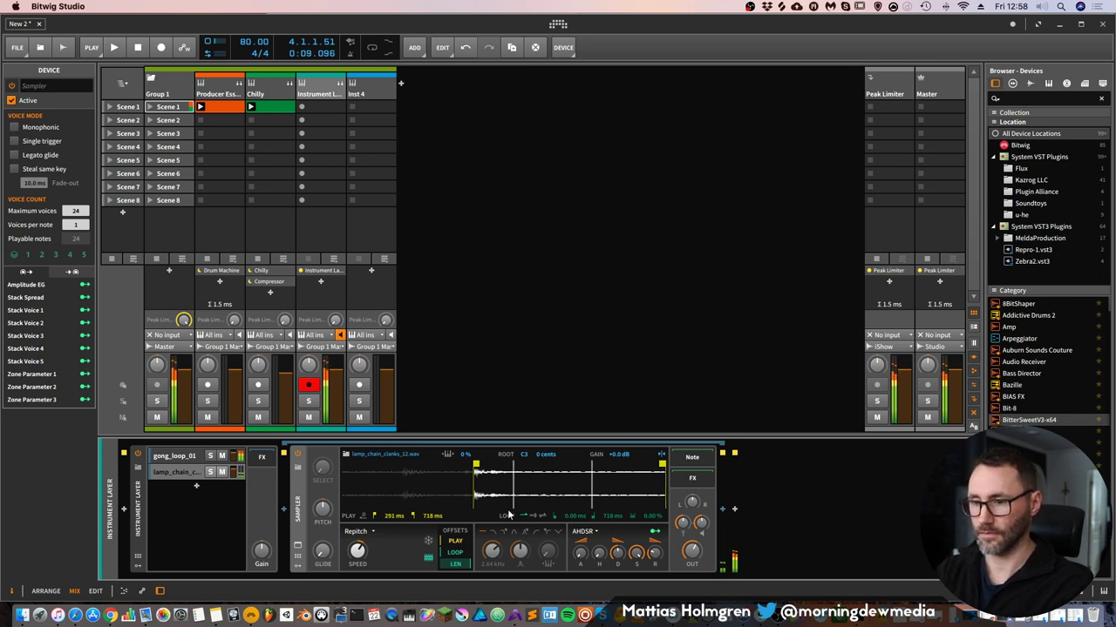
Insert Bitwig's Reverb after the lamp chain Sampler, set its decay time to 1.05 s and adjust its mix.
{"action": "left_click", "coordinate": [723, 509]}
{"action": "left_click", "coordinate": [504, 254]}
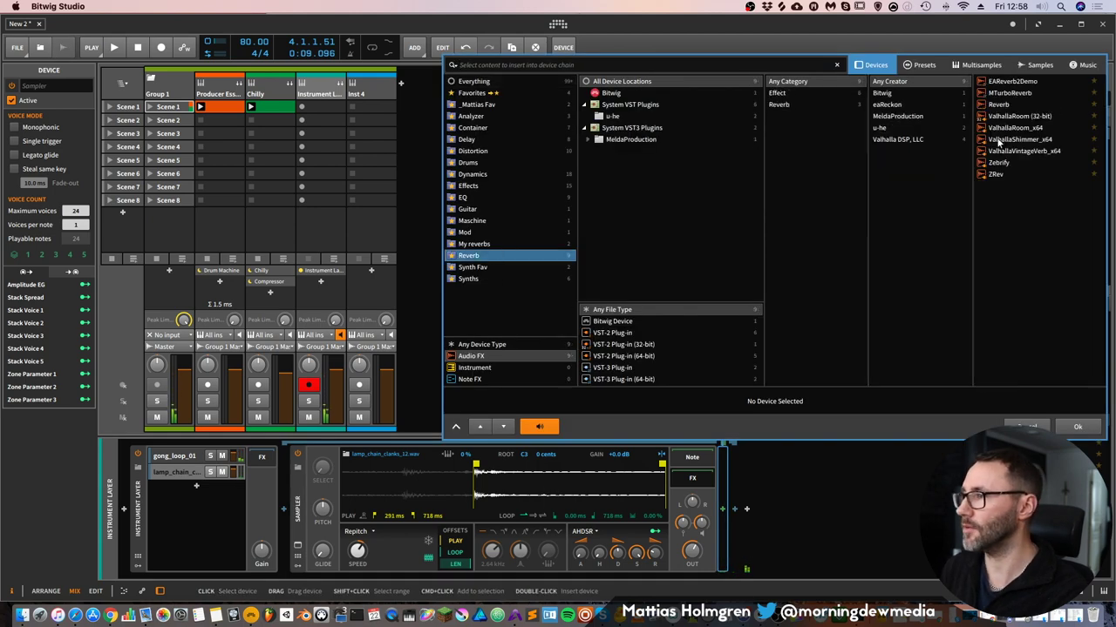
{"action": "double_click", "coordinate": [1005, 105]}
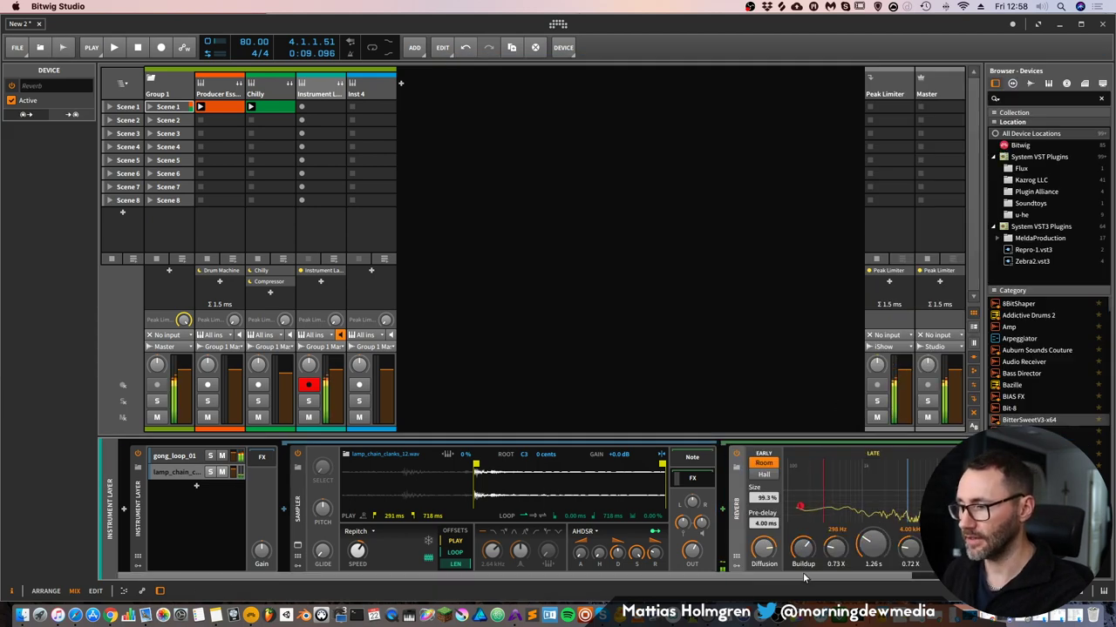
{"action": "left_click_drag", "start_coordinate": [804, 578], "coordinate": [926, 578]}
{"action": "left_click_drag", "start_coordinate": [794, 545], "coordinate": [794, 559]}
{"action": "left_click_drag", "start_coordinate": [907, 547], "coordinate": [906, 552]}
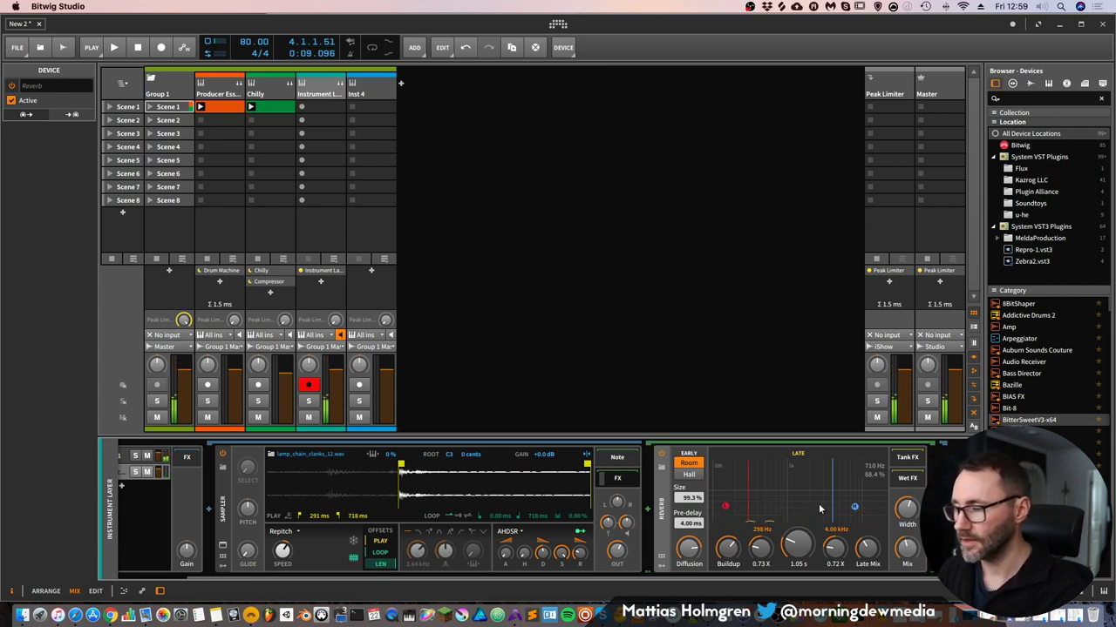
Insert Bitwig's Delay-1 after the lamp chain layer's Reverb and set its beat time to 2.
{"action": "left_click", "coordinate": [934, 475]}
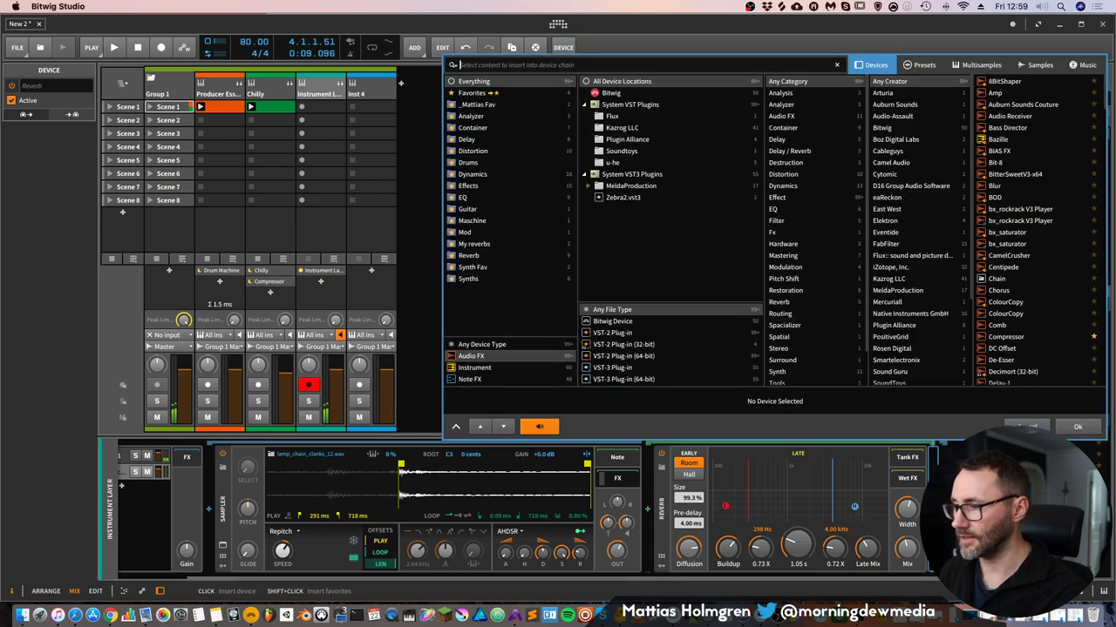
{"action": "left_click", "coordinate": [486, 137]}
{"action": "left_click", "coordinate": [1010, 106]}
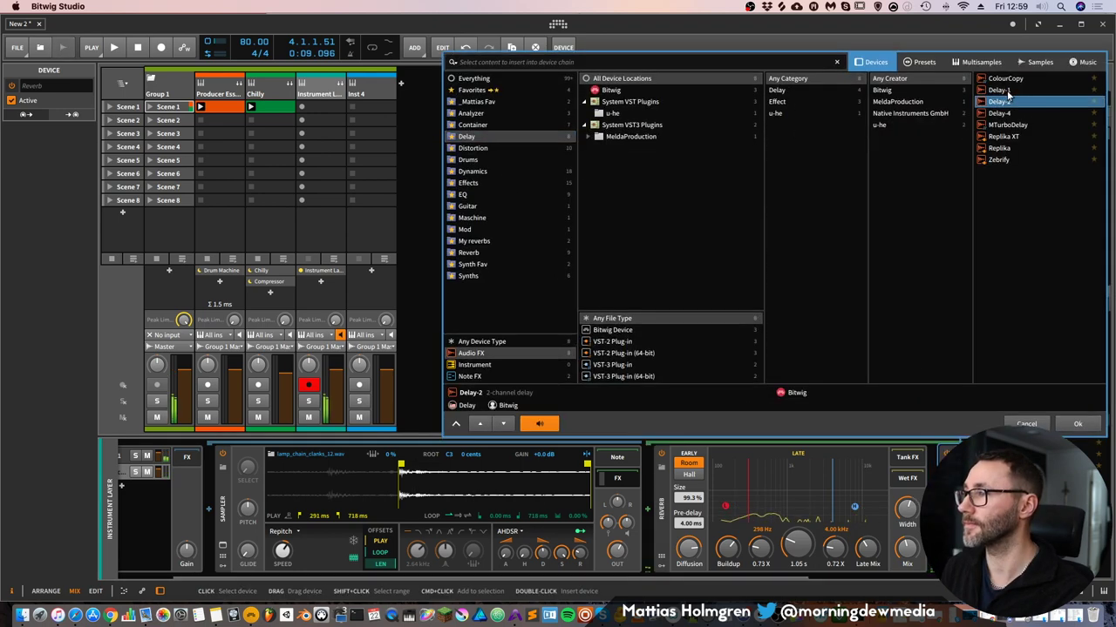
{"action": "left_click", "coordinate": [1006, 92]}
{"action": "left_click", "coordinate": [1081, 427]}
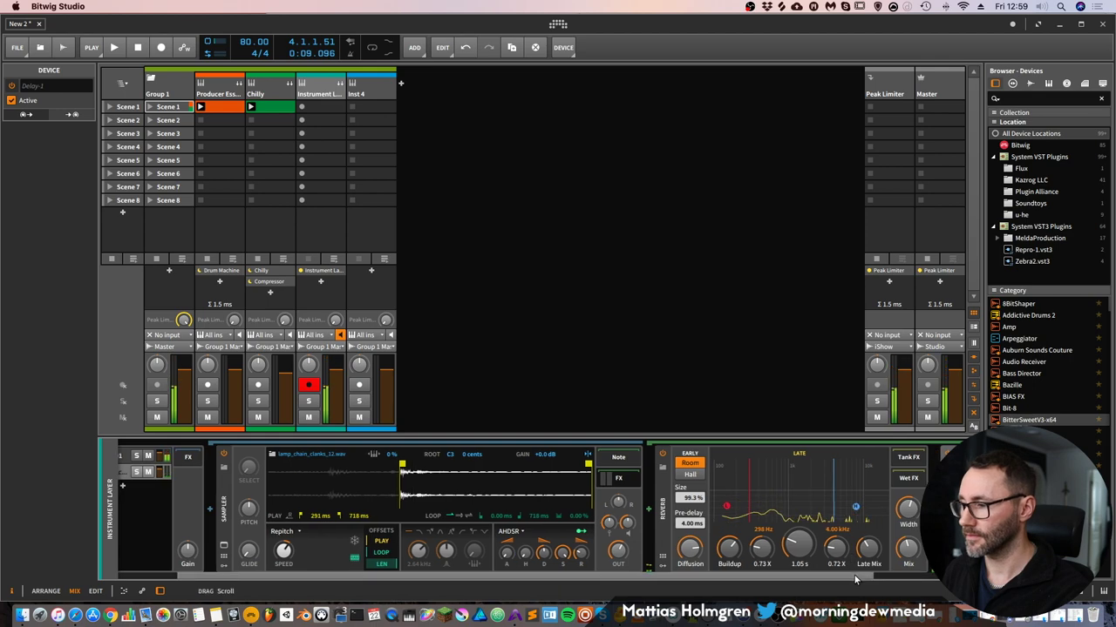
{"action": "left_click", "coordinate": [850, 481]}
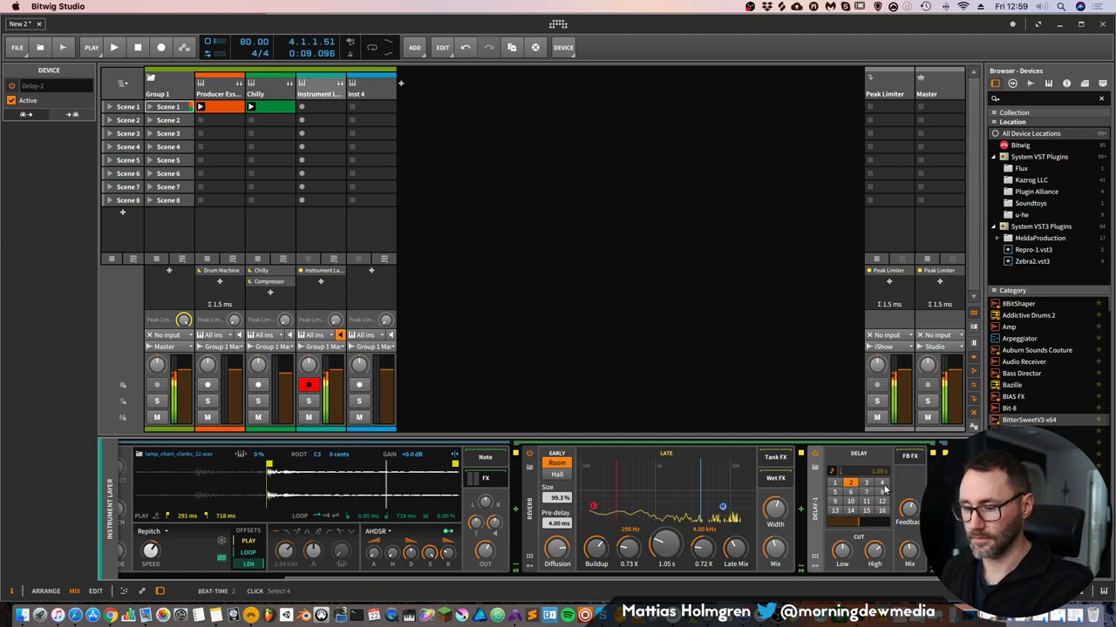
Set the lamp chain Sampler's band-pass filter to 1.21 kHz, raise its resonance and adjust its keytracking to about 137%.
{"action": "scroll", "coordinate": [435, 562], "scroll_direction": "left", "scroll_amount": 5}
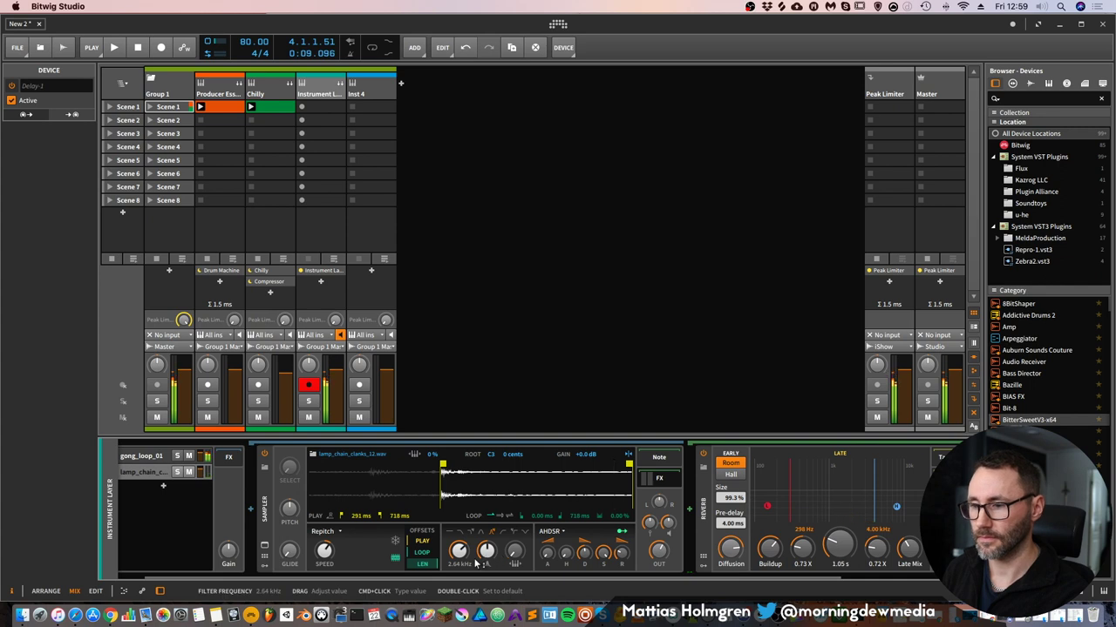
{"action": "left_click_drag", "start_coordinate": [461, 541], "coordinate": [471, 562]}
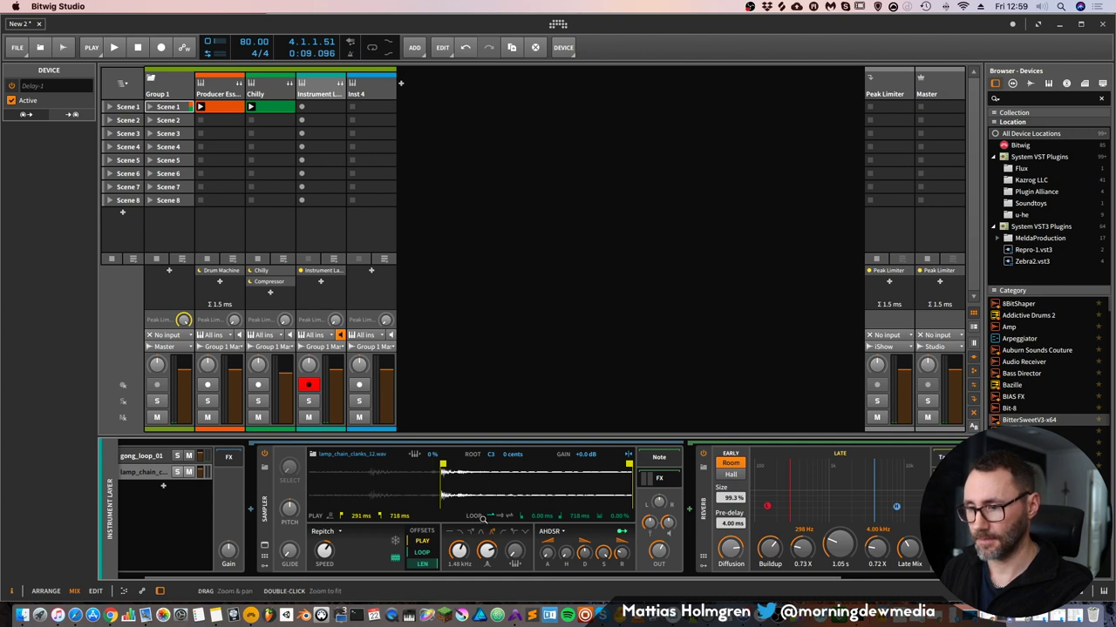
{"action": "left_click_drag", "start_coordinate": [458, 549], "coordinate": [486, 554]}
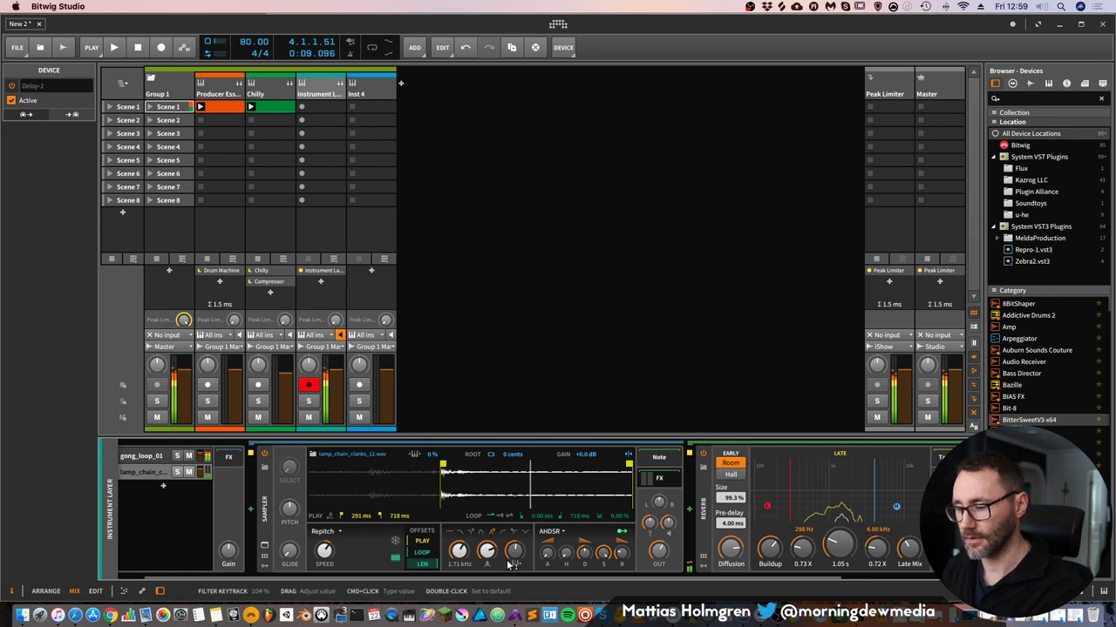
{"action": "left_click_drag", "start_coordinate": [510, 565], "coordinate": [510, 516]}
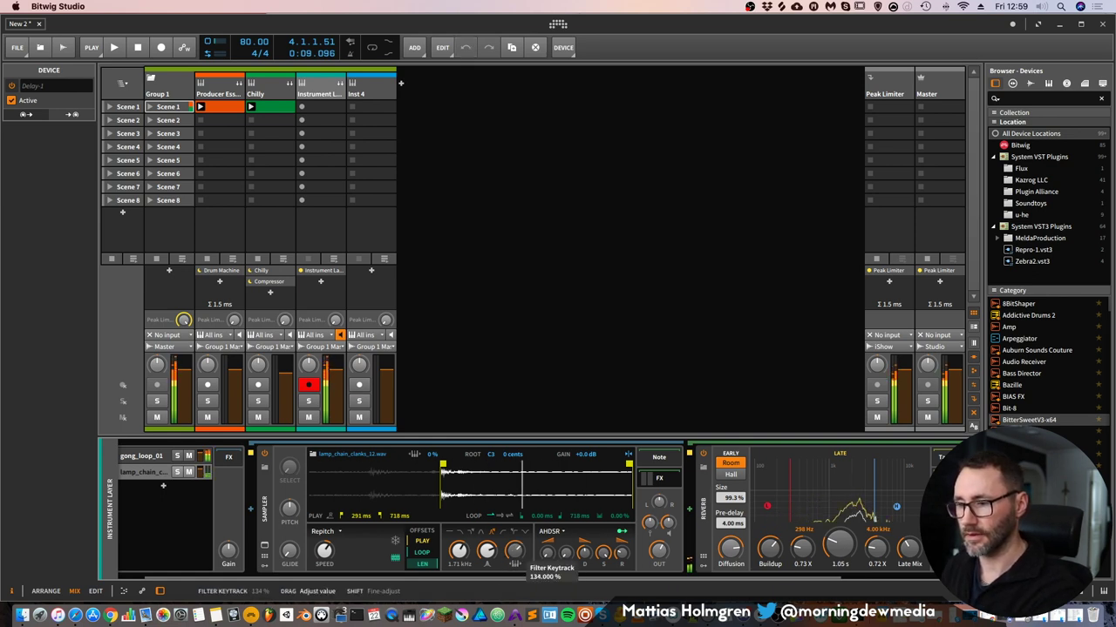
{"action": "mouse_move", "coordinate": [458, 550]}
{"action": "left_mouse_down"}
{"action": "mouse_move", "coordinate": [458, 569]}
{"action": "mouse_move", "coordinate": [460, 554]}
{"action": "left_mouse_up"}
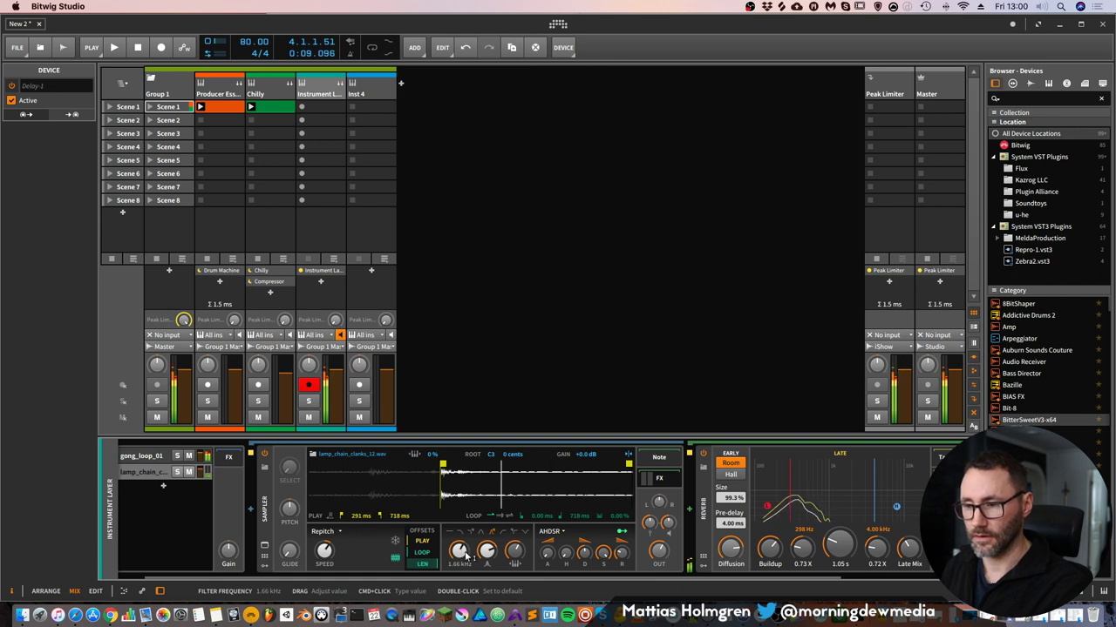
{"action": "left_click_drag", "start_coordinate": [459, 553], "coordinate": [459, 560]}
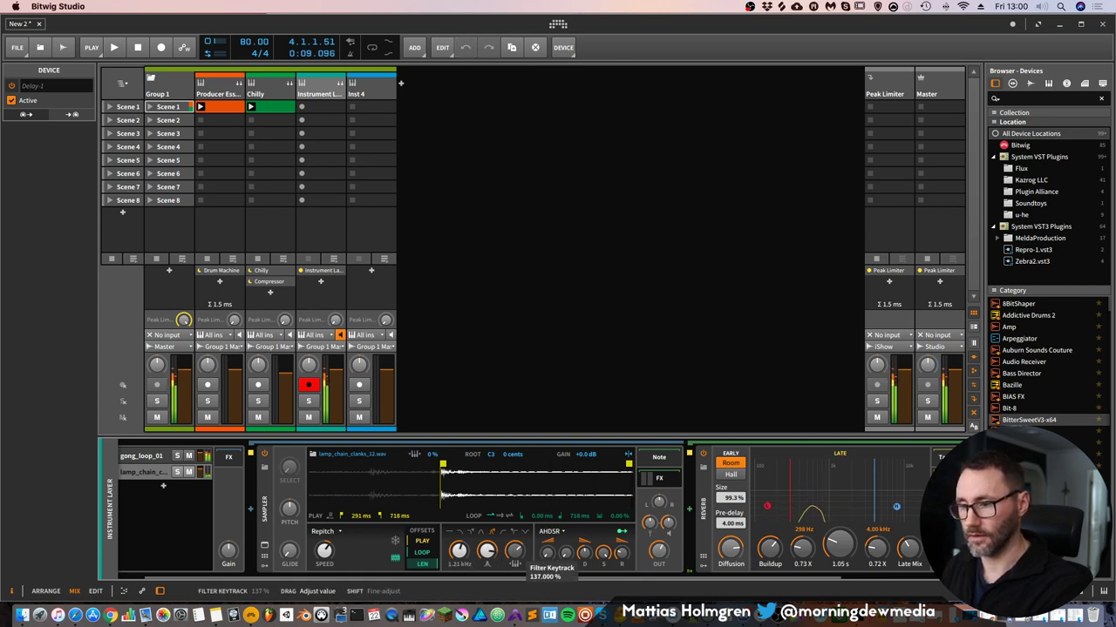
{"action": "left_click_drag", "start_coordinate": [515, 550], "coordinate": [515, 565]}
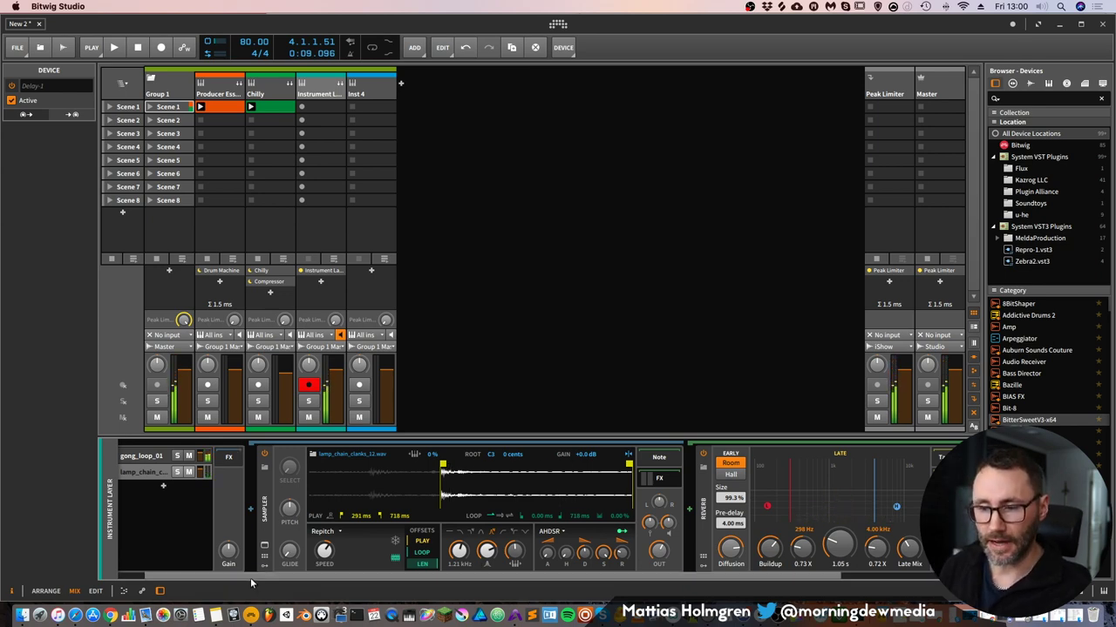
Insert Bitwig's Compressor into the Instrument Layer's overall FX chain so it processes both layers.
{"action": "scroll", "coordinate": [157, 582], "scroll_direction": "left", "scroll_amount": 2}
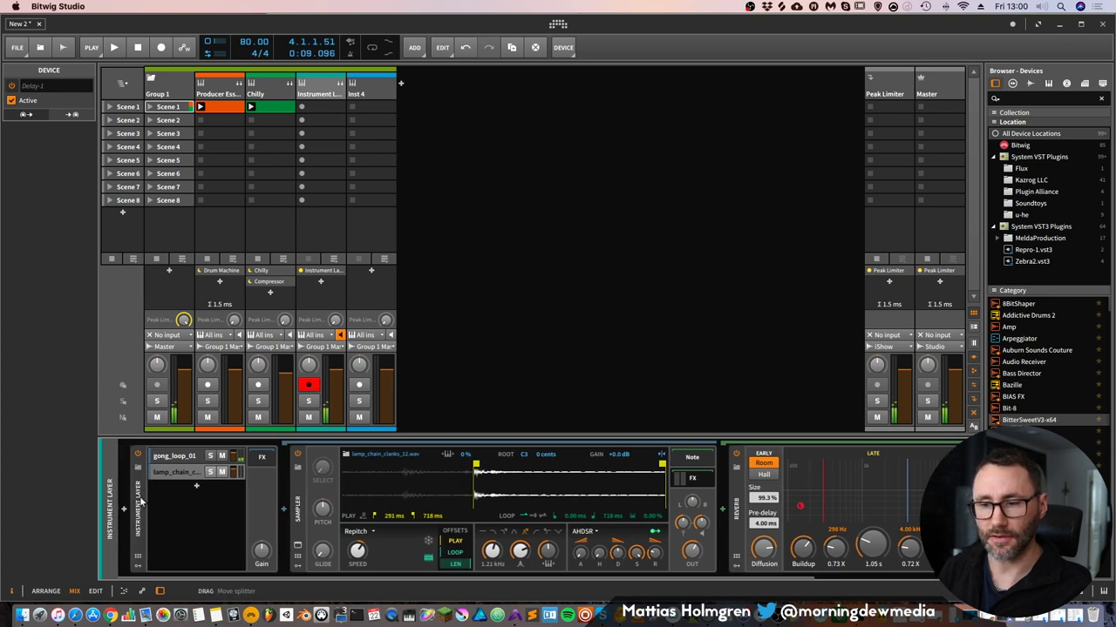
{"action": "left_click", "coordinate": [195, 457]}
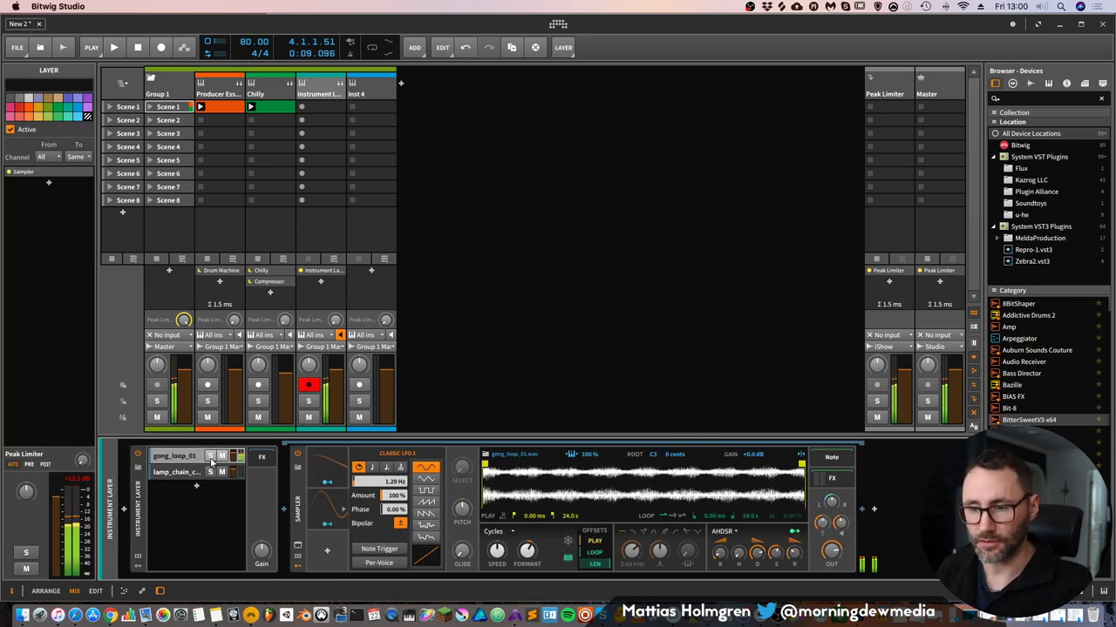
{"action": "left_click", "coordinate": [261, 458]}
{"action": "left_click", "coordinate": [284, 511]}
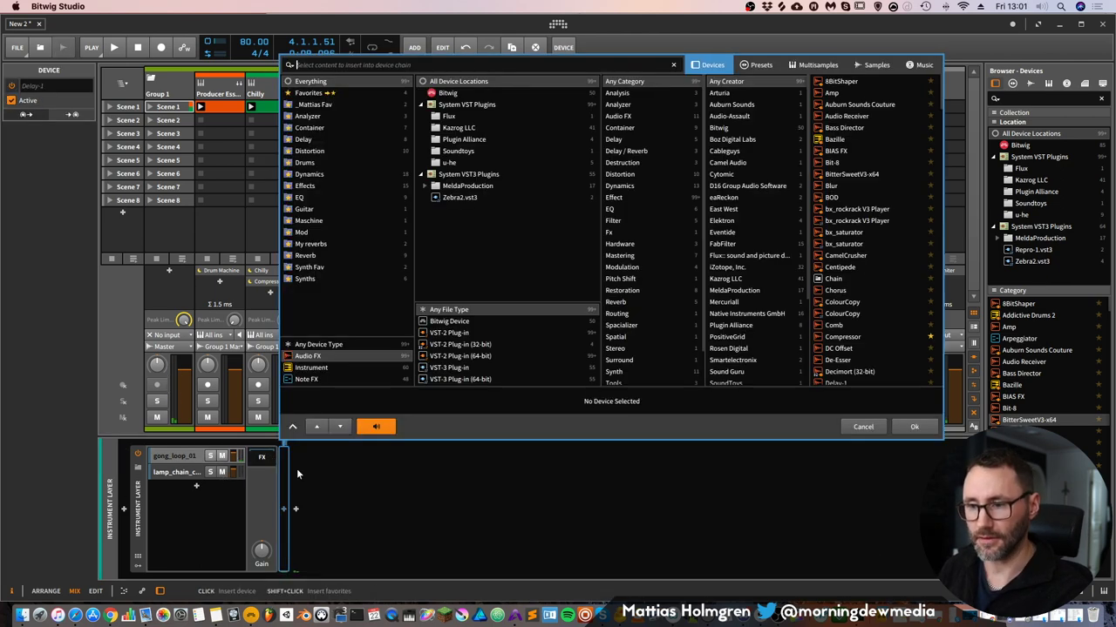
{"action": "left_click", "coordinate": [327, 128]}
{"action": "left_click", "coordinate": [327, 175]}
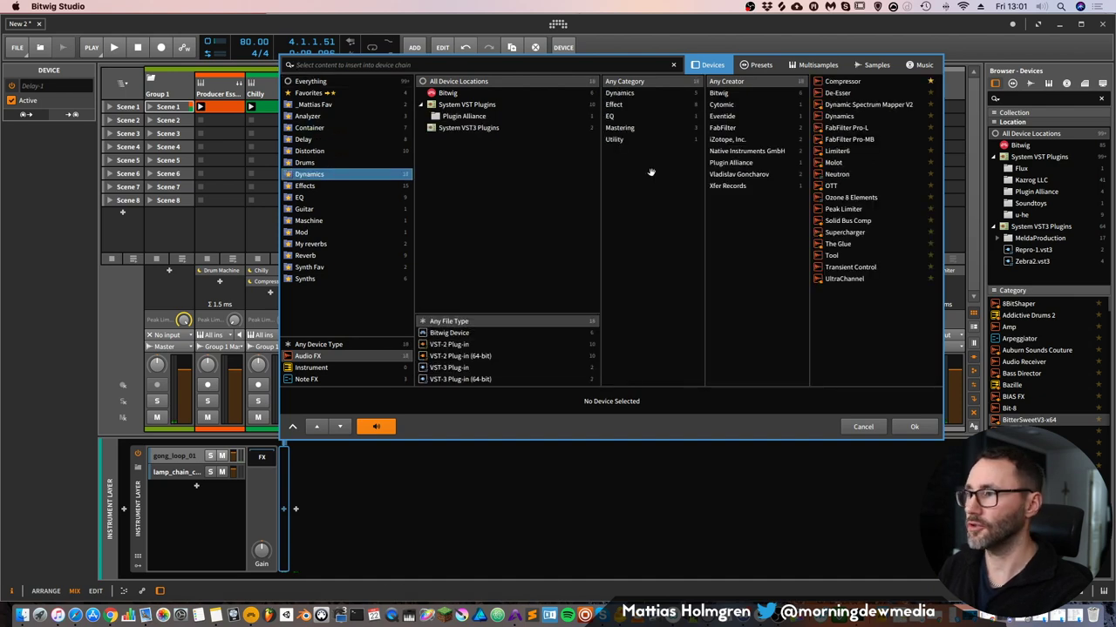
{"action": "left_click", "coordinate": [853, 83]}
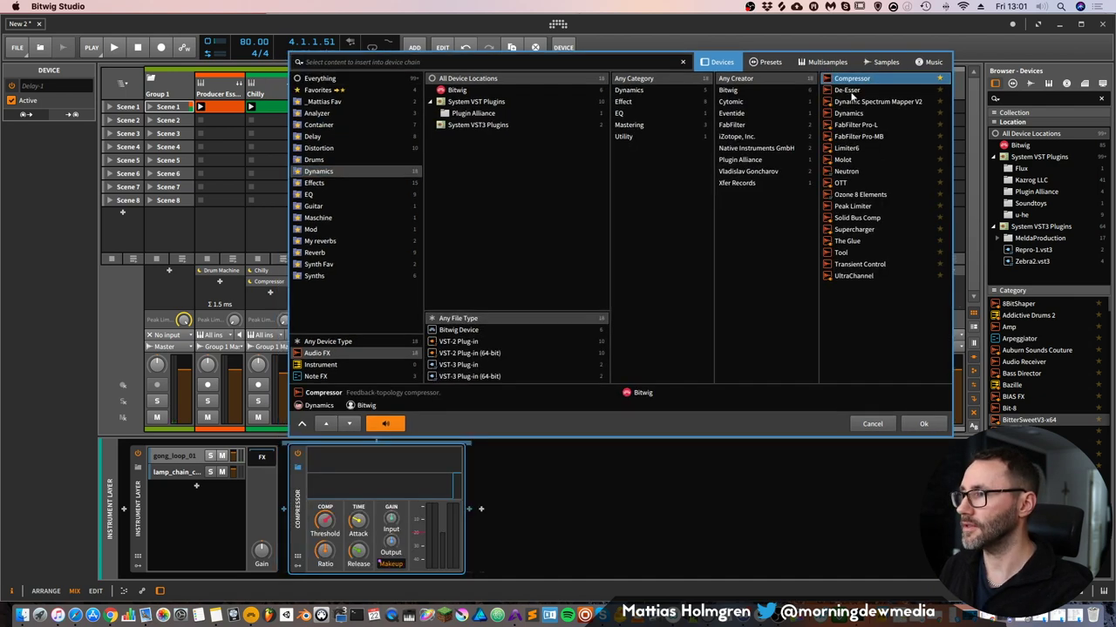
{"action": "left_click", "coordinate": [923, 424]}
Adjust the attack, ratio and threshold of the Instrument Layer's Compressor.
{"action": "left_click_drag", "start_coordinate": [355, 526], "coordinate": [354, 515]}
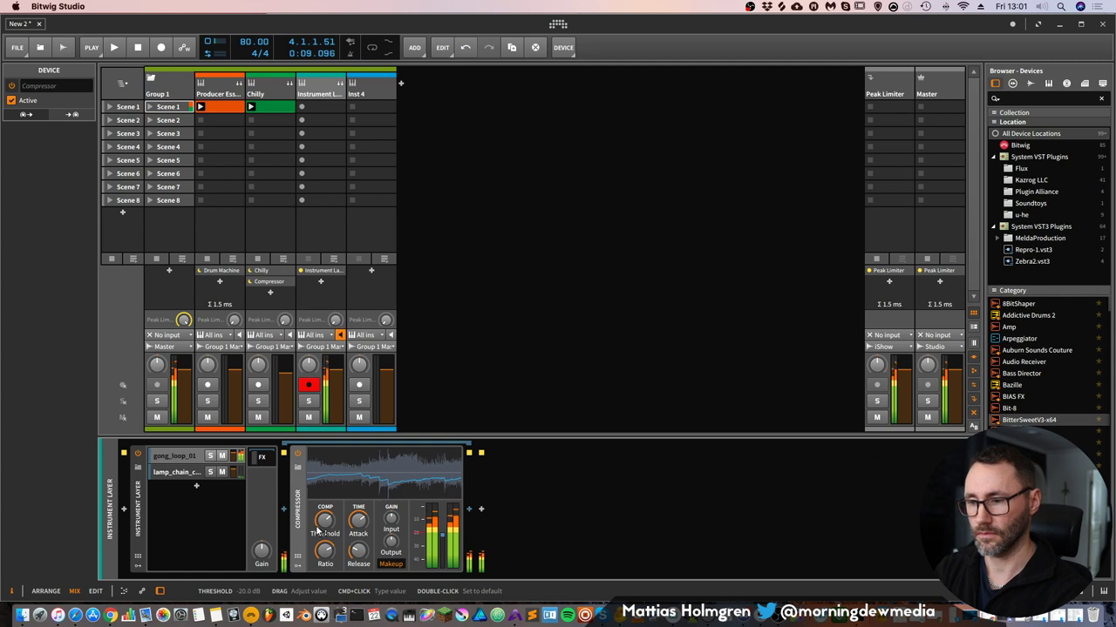
{"action": "left_click_drag", "start_coordinate": [318, 558], "coordinate": [329, 573]}
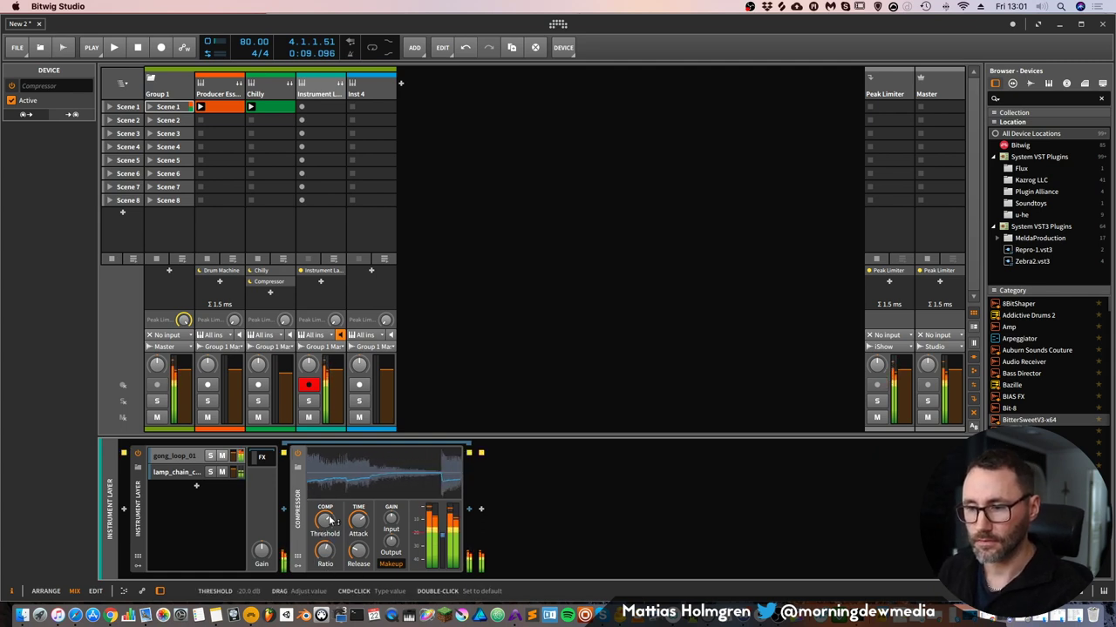
{"action": "left_click_drag", "start_coordinate": [330, 522], "coordinate": [321, 506]}
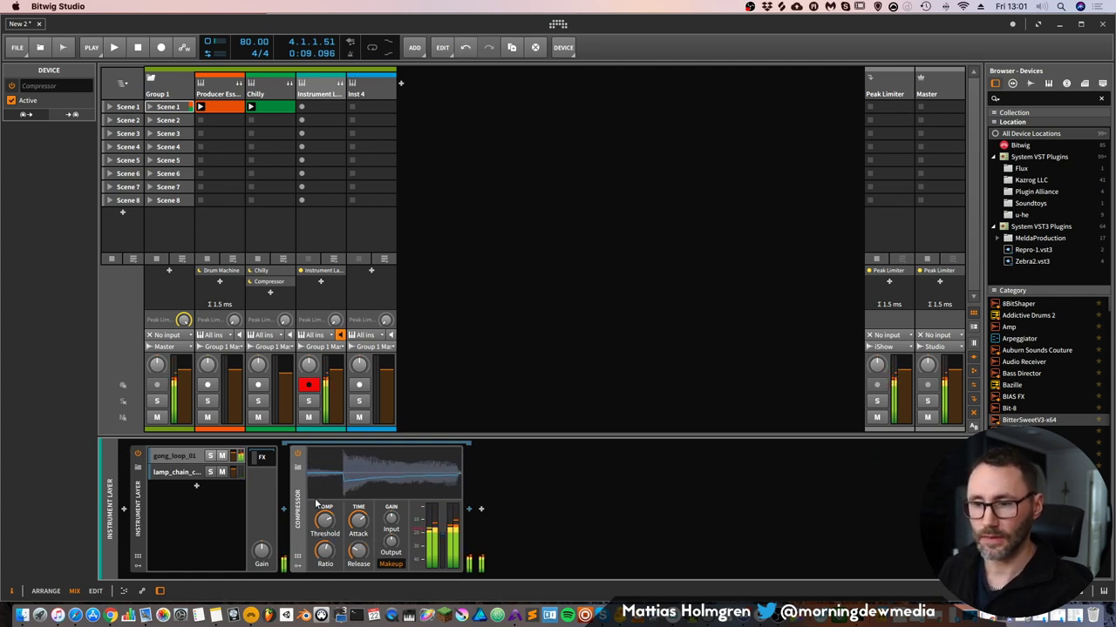
Set the rate of Classic LFO 2 on the gong_loop_01 layer's Sampler to 2.55 Hz.
{"action": "left_click", "coordinate": [191, 459]}
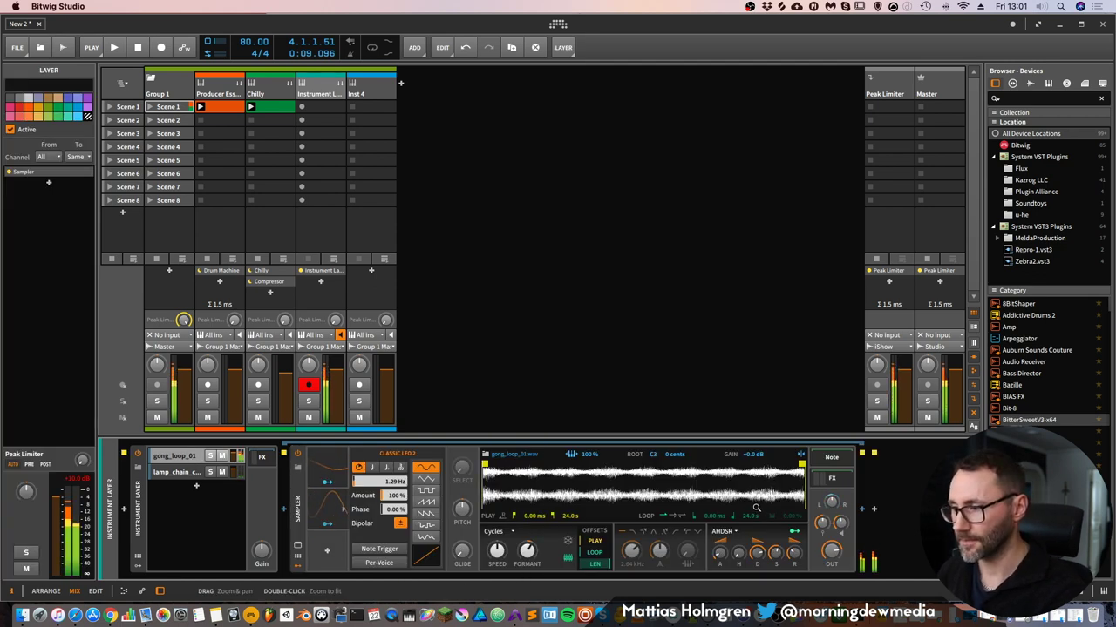
{"action": "left_click_drag", "start_coordinate": [385, 489], "coordinate": [385, 470]}
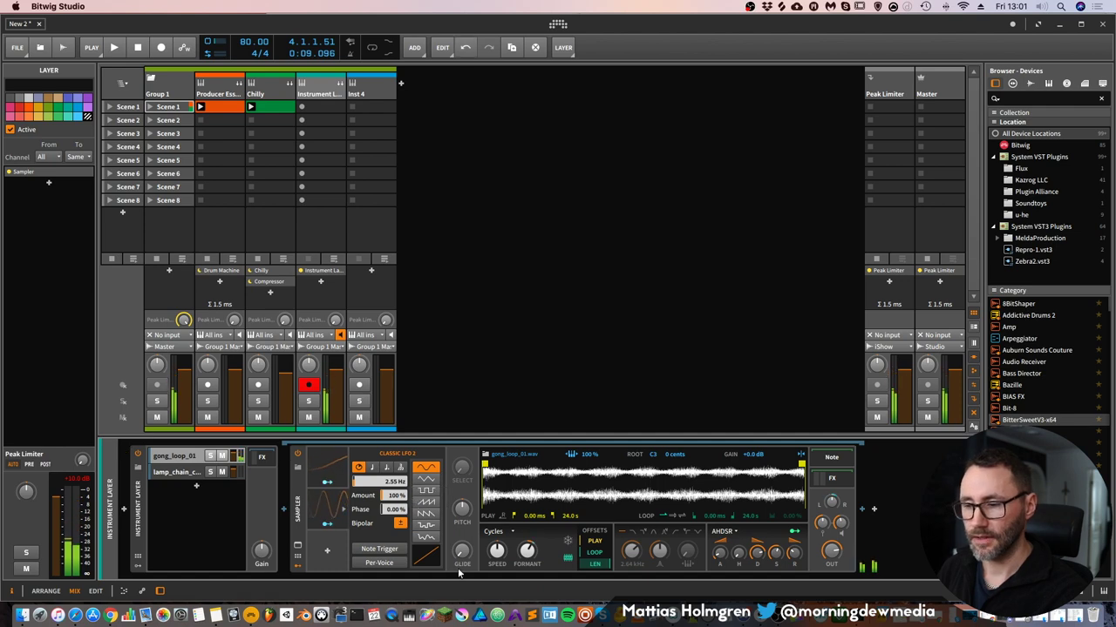
Insert Bitwig's Chorus at the start of the gong loop Sampler's FX chain, before the EQ-5.
{"action": "left_click", "coordinate": [835, 478]}
{"action": "left_click", "coordinate": [861, 508]}
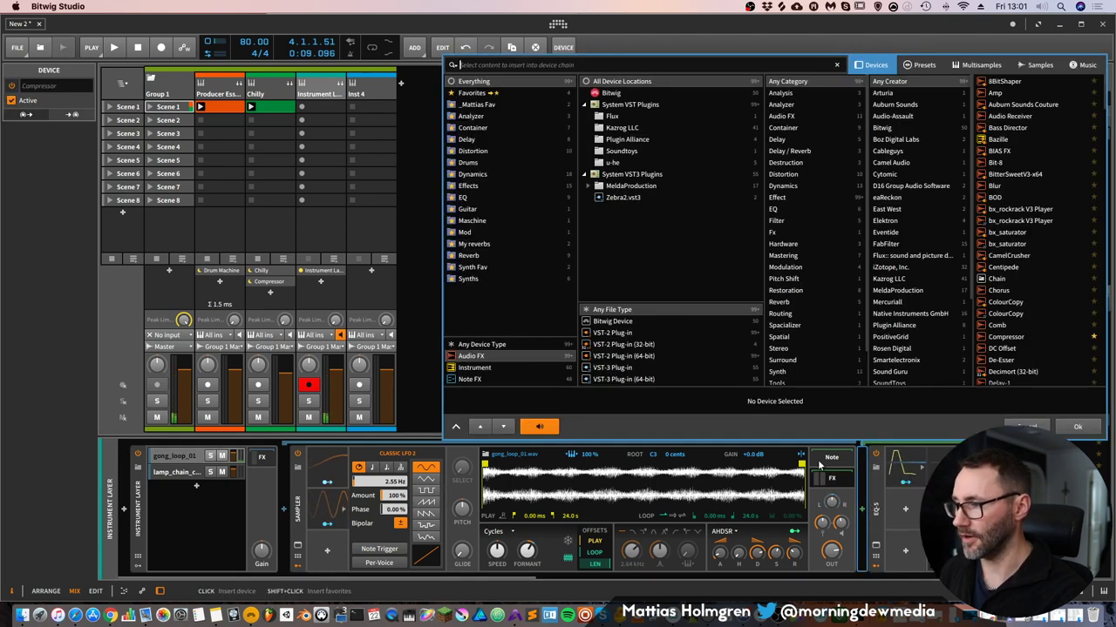
{"action": "left_click", "coordinate": [479, 186]}
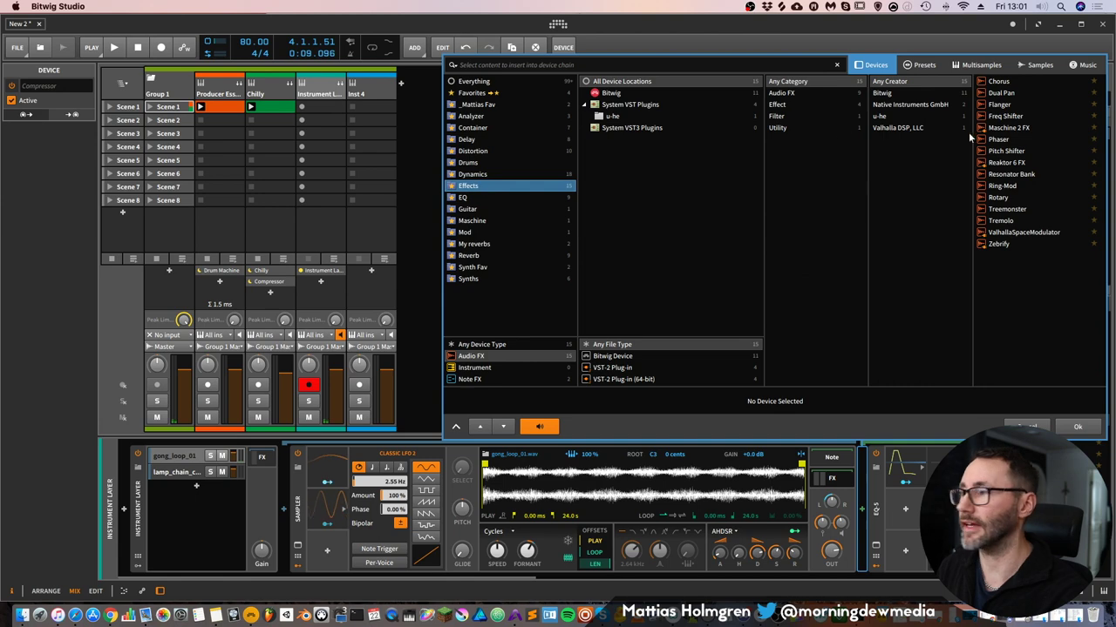
{"action": "left_click", "coordinate": [1001, 83]}
{"action": "left_click", "coordinate": [1072, 427]}
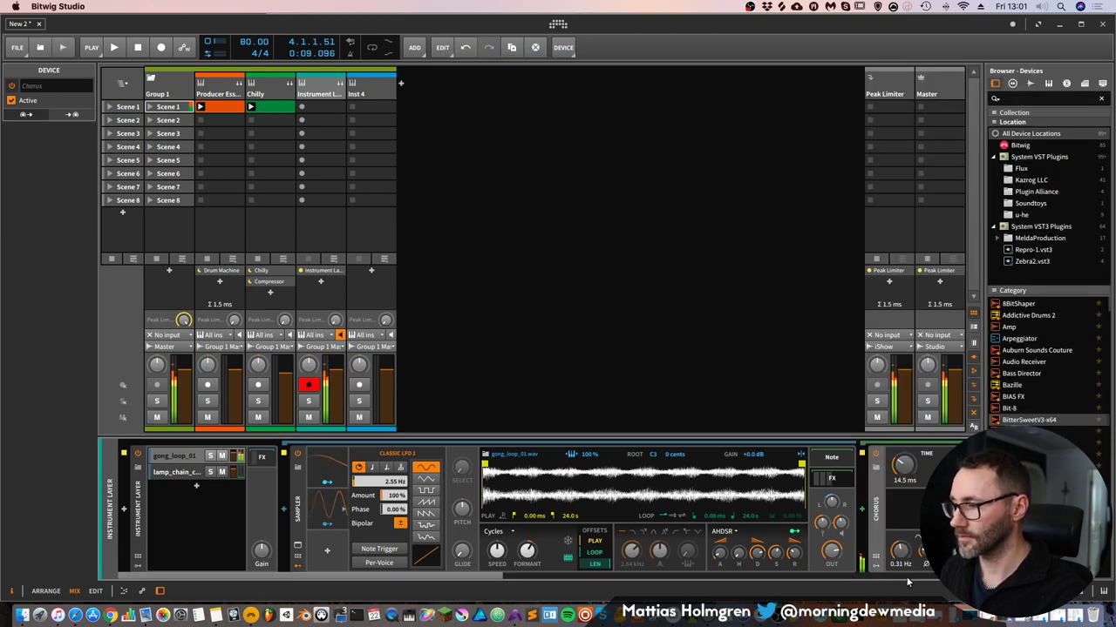
{"action": "left_click", "coordinate": [825, 575]}
{"action": "mouse_move", "coordinate": [744, 576]}
{"action": "left_mouse_down"}
{"action": "mouse_move", "coordinate": [621, 586]}
{"action": "mouse_move", "coordinate": [735, 589]}
{"action": "left_mouse_up"}
{"action": "scroll", "coordinate": [434, 584], "scroll_direction": "left", "scroll_amount": 5}
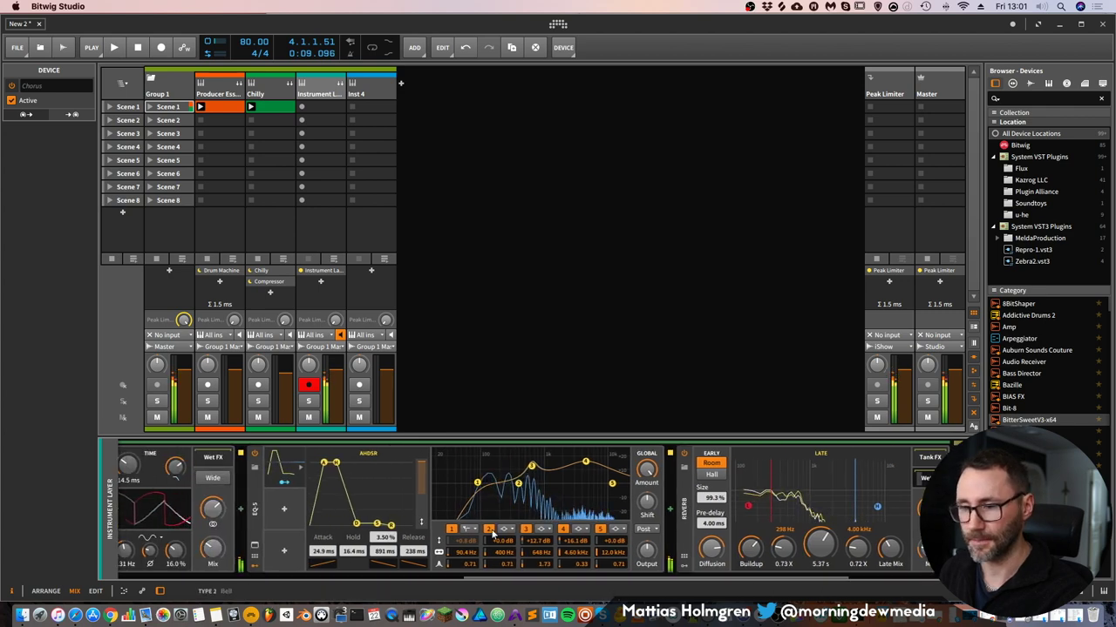
{"action": "scroll", "coordinate": [469, 580], "scroll_direction": "left", "scroll_amount": 5}
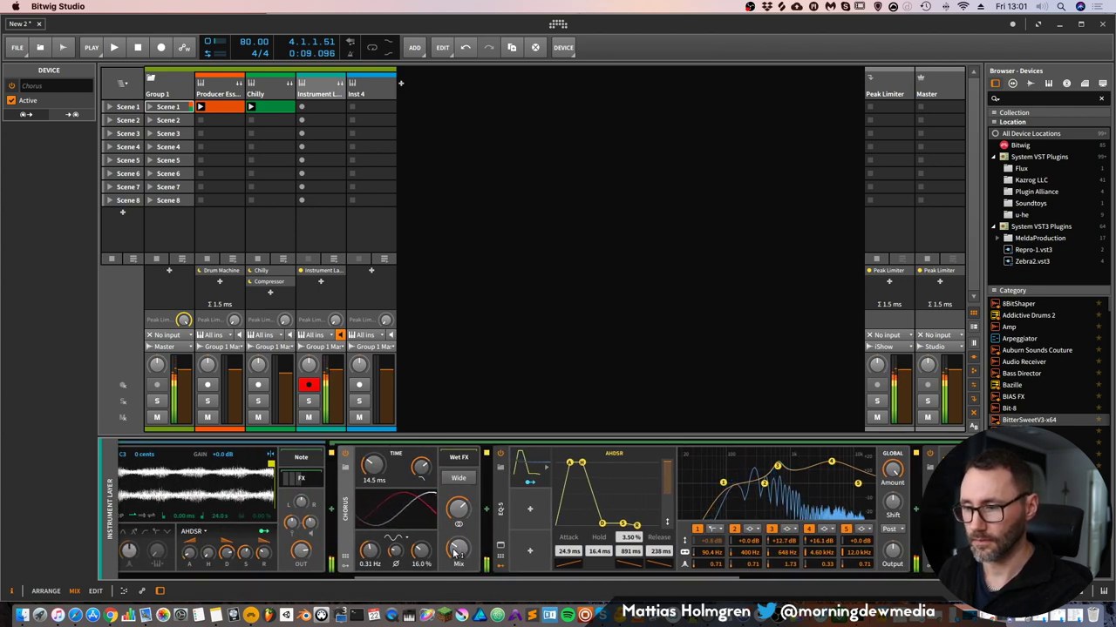